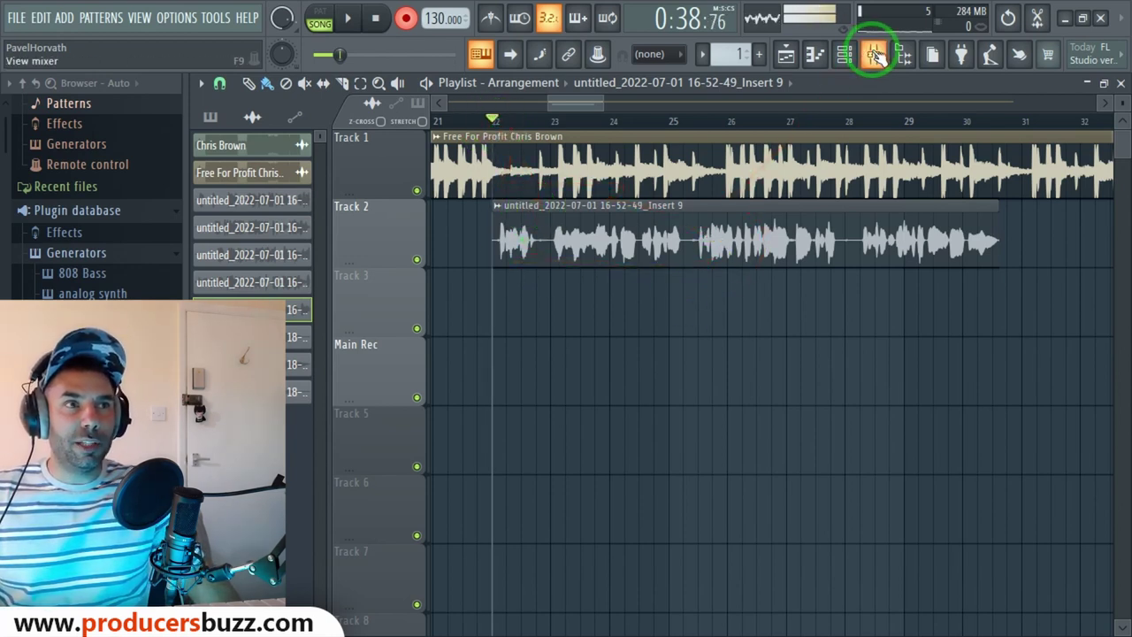
Step: Play back the Free For Profit Chris Brown beat together with the Track 2 vocal from bar 22
{"action": "key", "text": "space"}
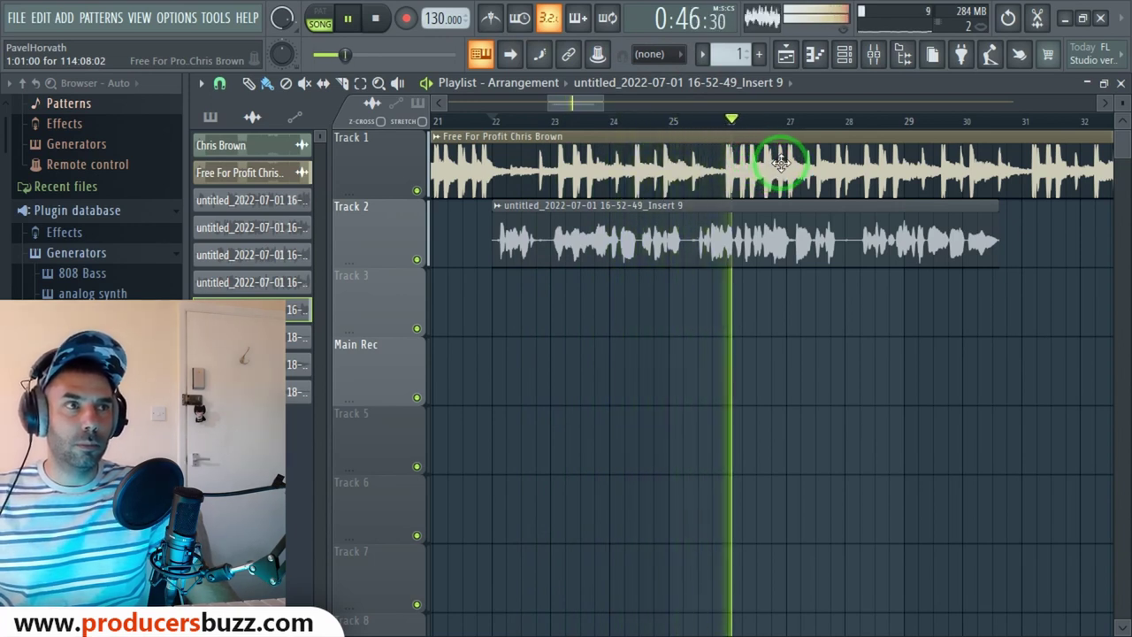
{"action": "key", "text": "space"}
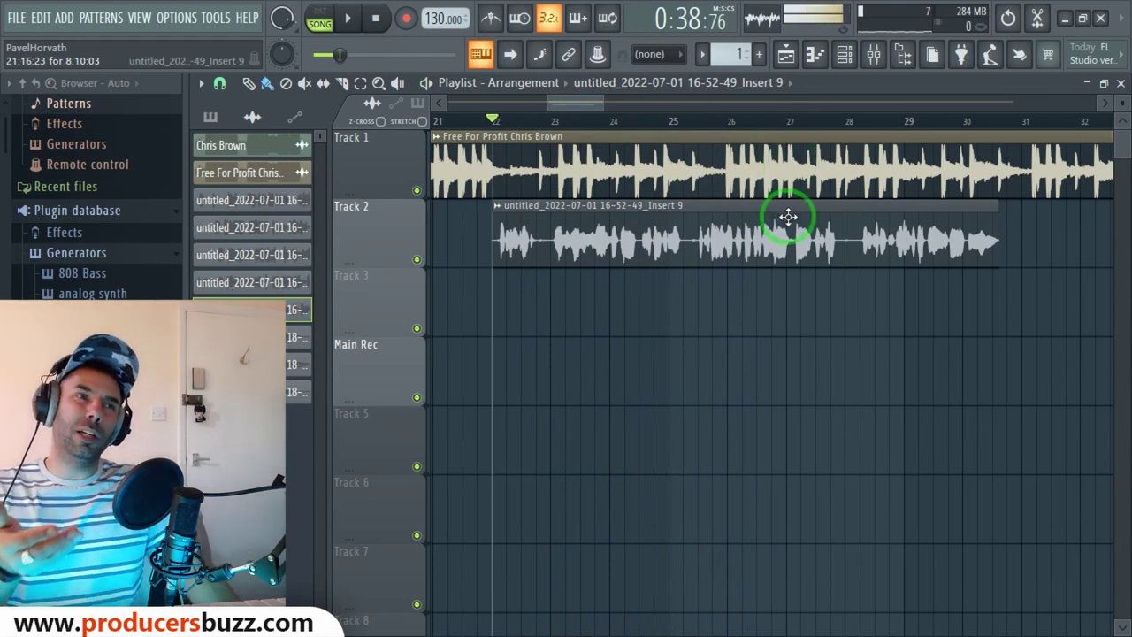
Step: Open Soundgoodizer on the Main Rec mixer track, adjust its amount and set it to mode A
{"action": "left_click", "coordinate": [843, 56]}
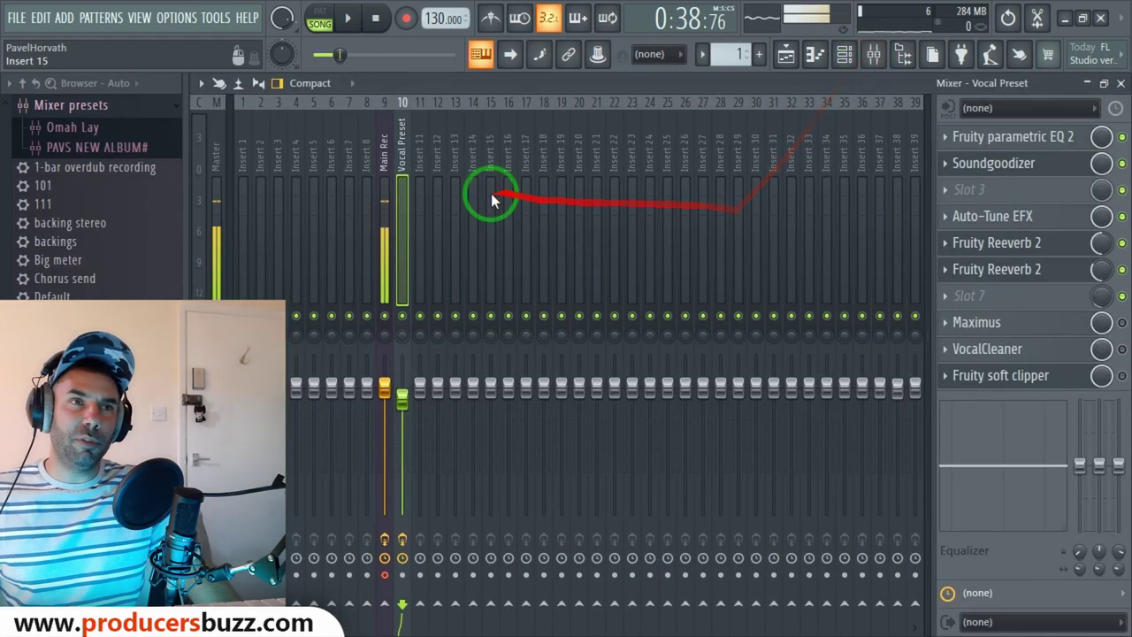
{"action": "left_click", "coordinate": [378, 207]}
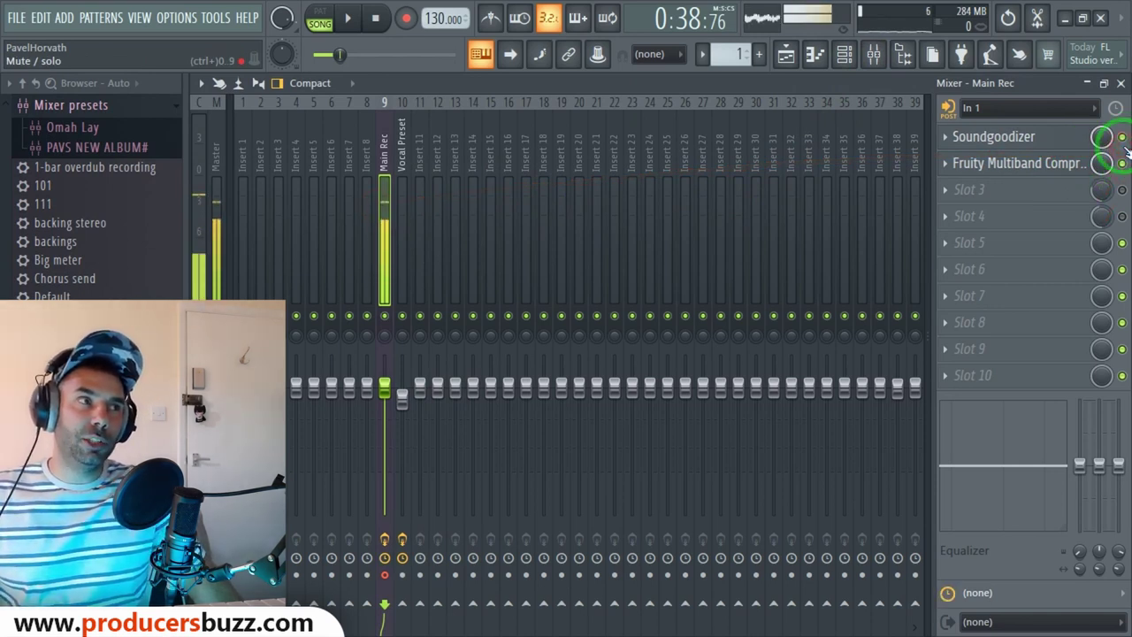
{"action": "left_click", "coordinate": [1026, 139]}
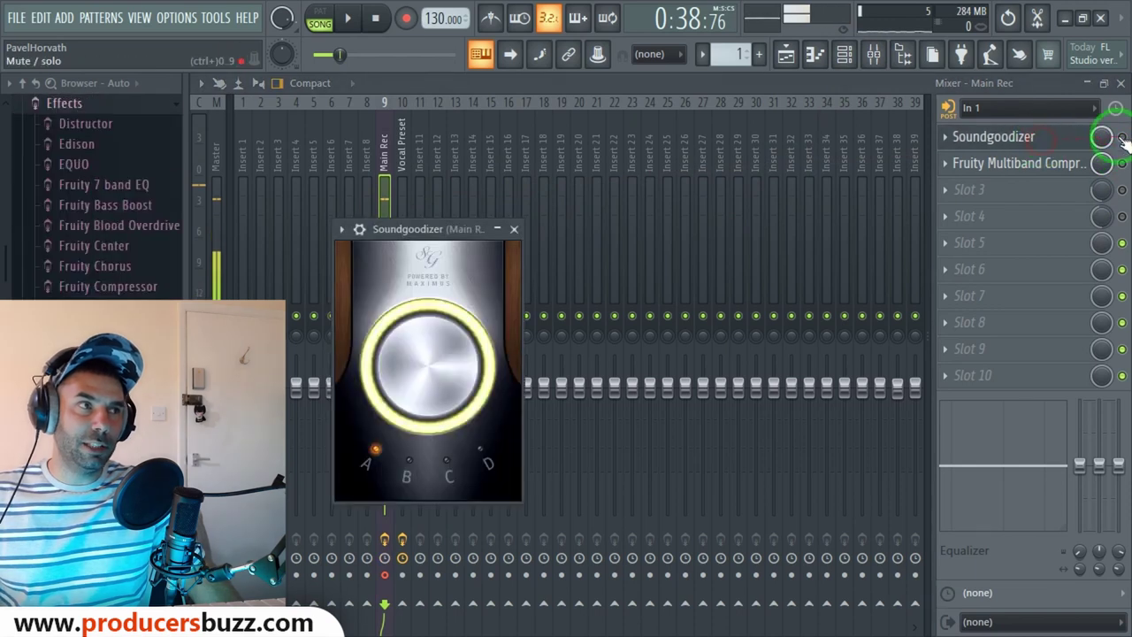
{"action": "left_click", "coordinate": [1009, 138]}
{"action": "left_click", "coordinate": [1013, 139]}
{"action": "left_click_drag", "start_coordinate": [432, 358], "coordinate": [442, 305]}
{"action": "left_click_drag", "start_coordinate": [425, 222], "coordinate": [479, 192]}
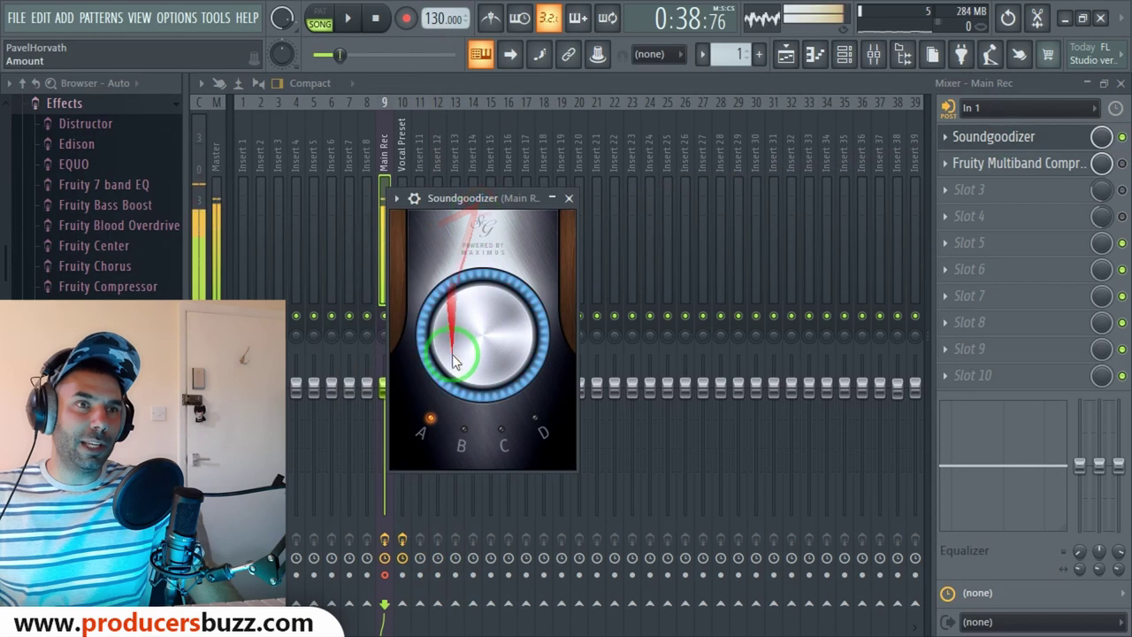
{"action": "left_click", "coordinate": [430, 431]}
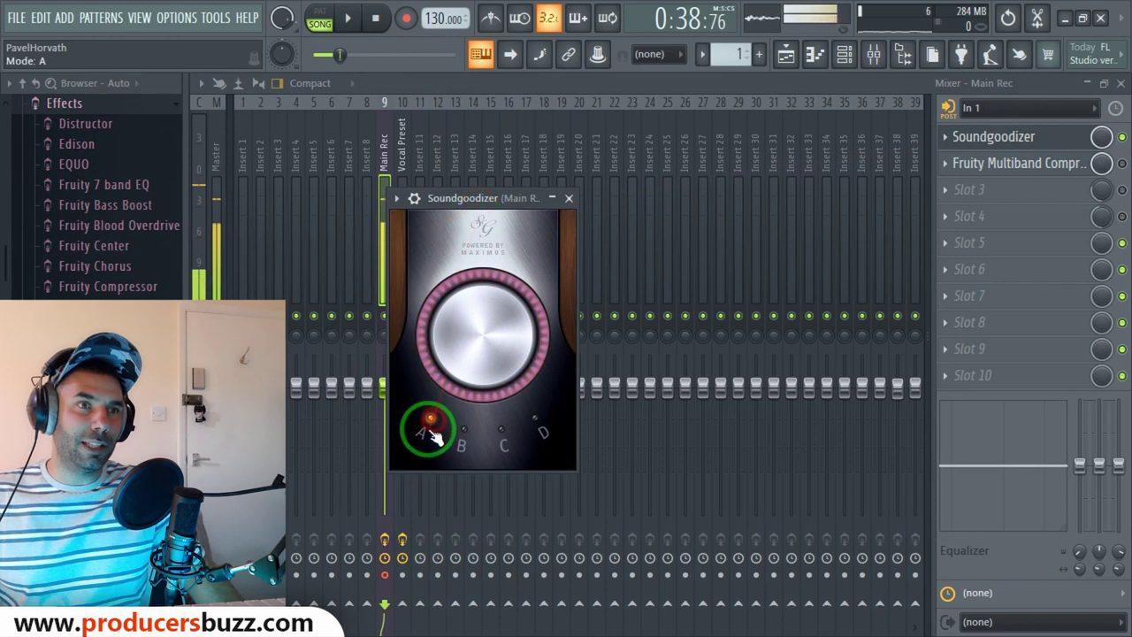
{"action": "left_click", "coordinate": [568, 198]}
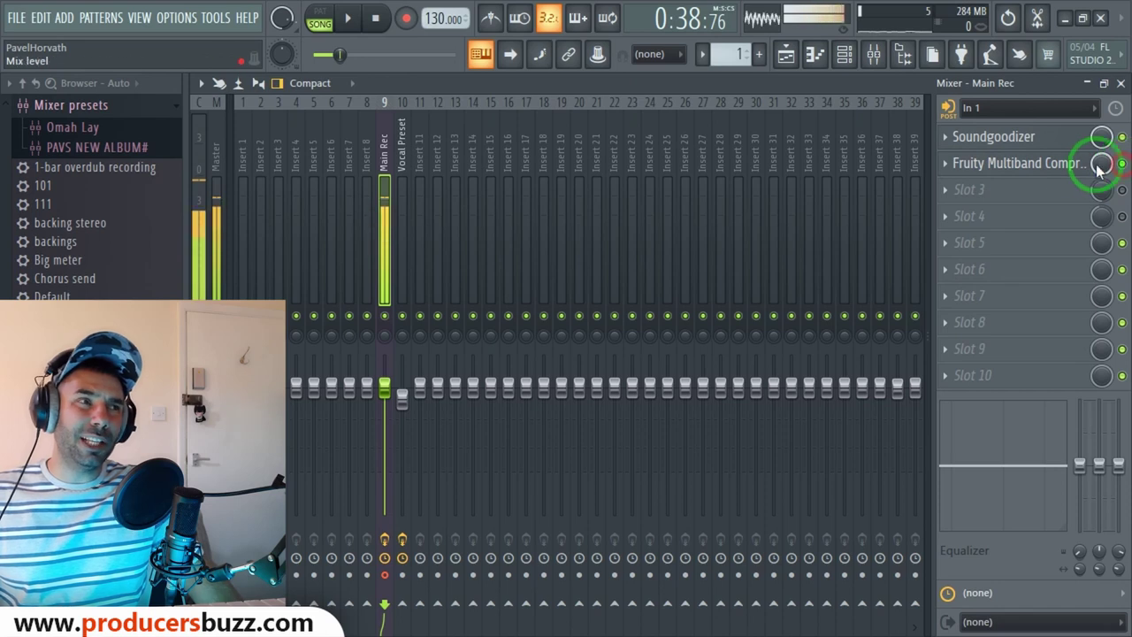
Step: Load the Vocal preset in the Fruity Multiband Compressor on the Main Rec mixer track
{"action": "left_click", "coordinate": [1021, 164]}
{"action": "left_click", "coordinate": [1022, 164]}
{"action": "left_click", "coordinate": [1021, 164]}
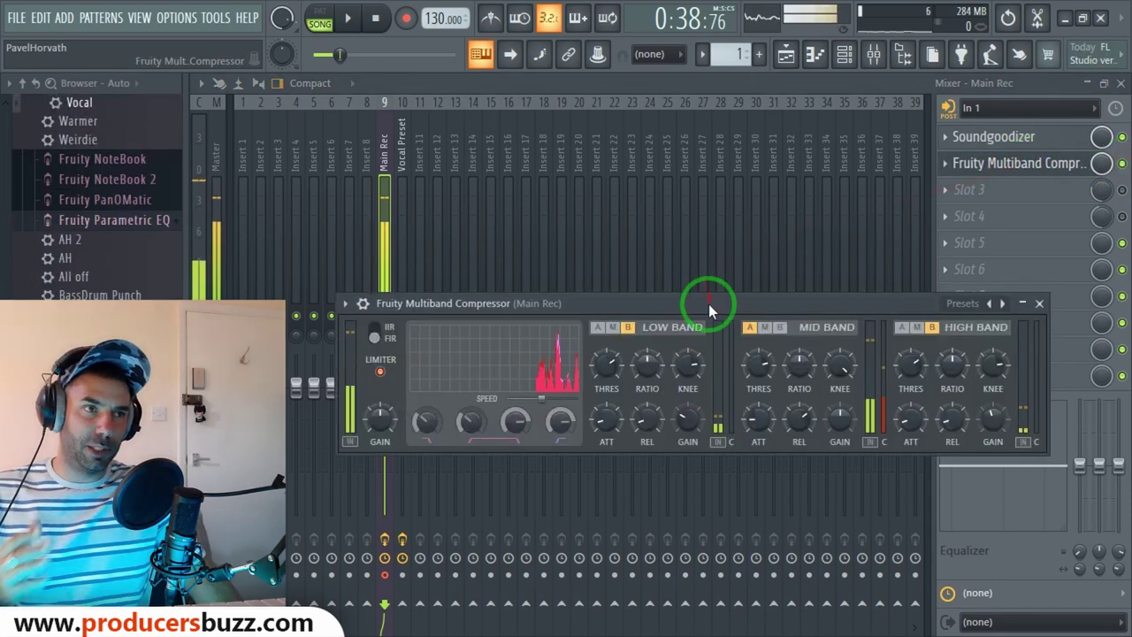
{"action": "left_click_drag", "start_coordinate": [710, 308], "coordinate": [614, 285]}
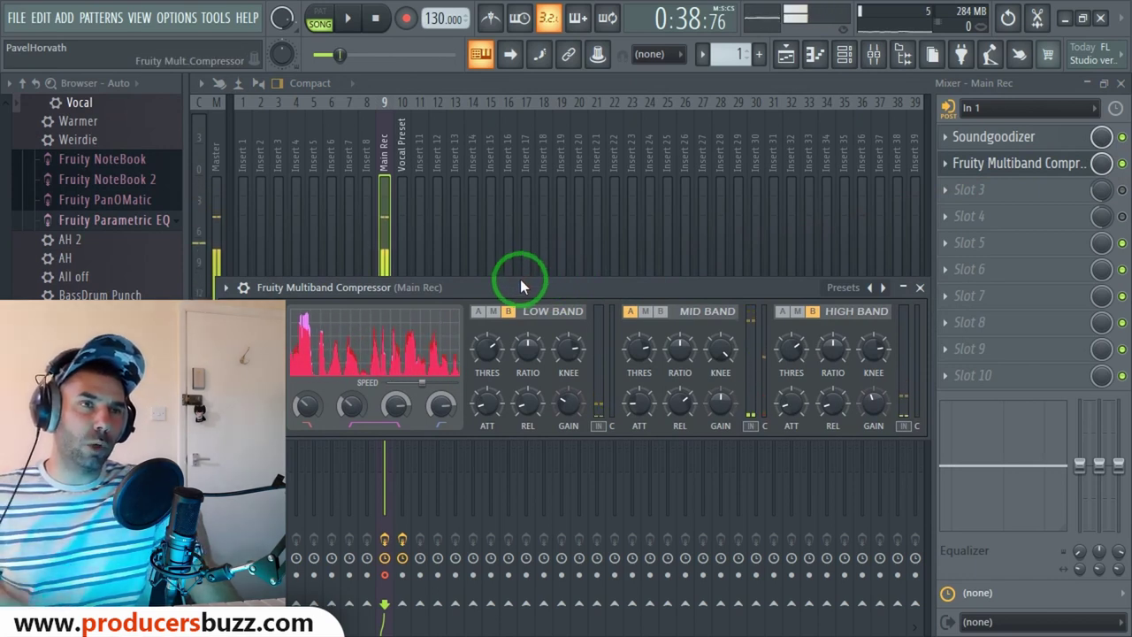
{"action": "left_click", "coordinate": [226, 289]}
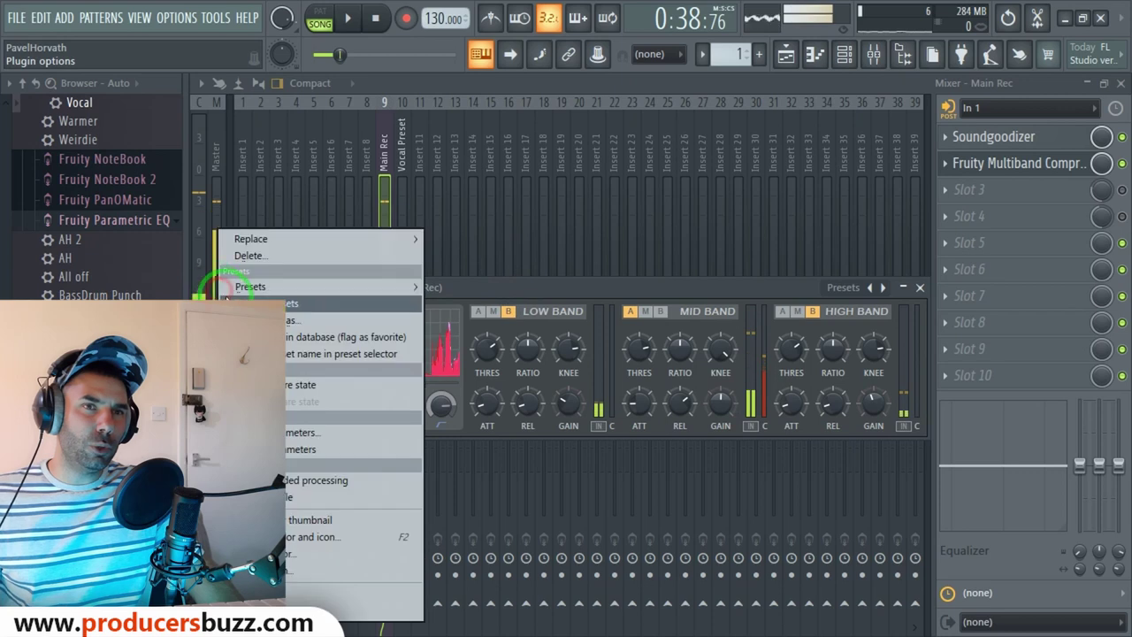
{"action": "mouse_move", "coordinate": [256, 286]}
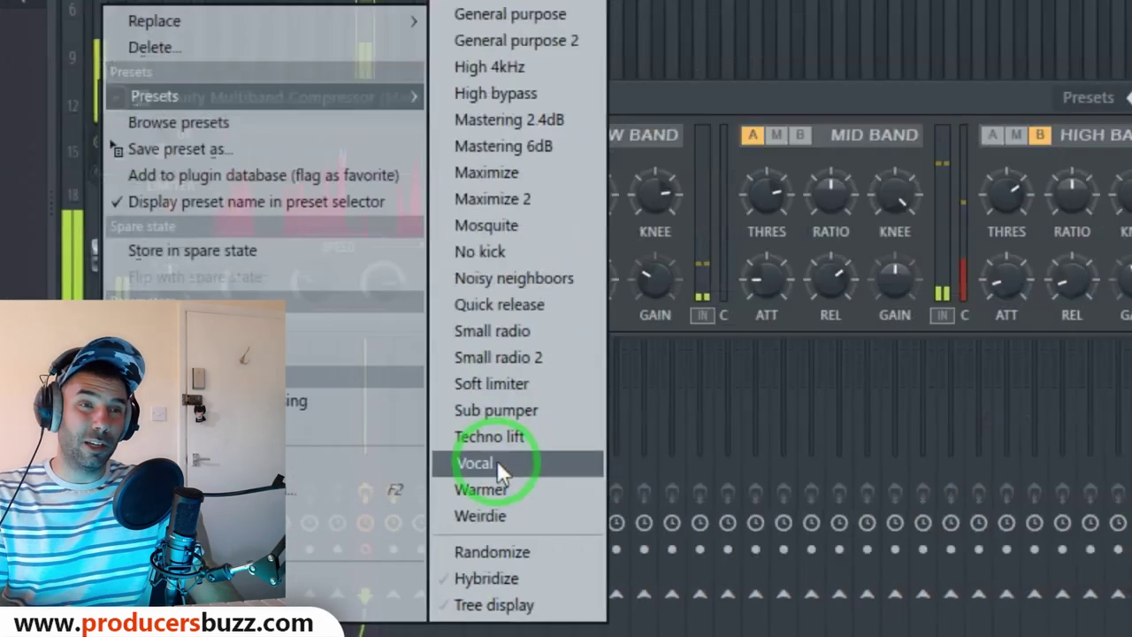
{"action": "left_click", "coordinate": [500, 467]}
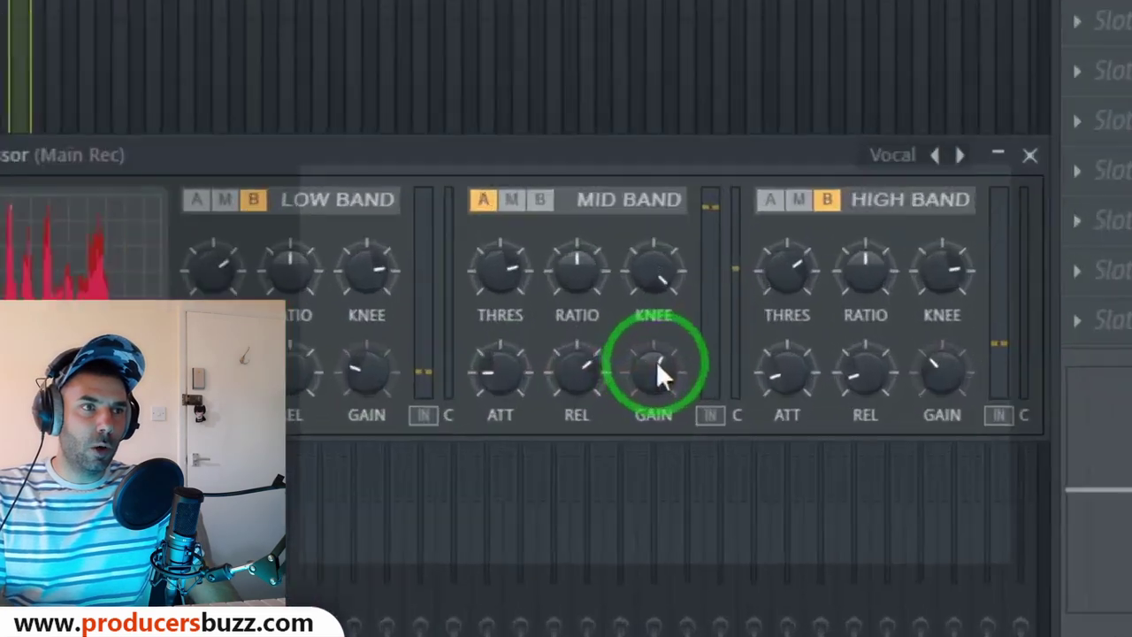
Step: Adjust the compressor's mid band gain, set the high band gain to about 3 dB, and return to the playlist
{"action": "left_click_drag", "start_coordinate": [656, 366], "coordinate": [657, 400]}
{"action": "left_click_drag", "start_coordinate": [568, 314], "coordinate": [571, 325]}
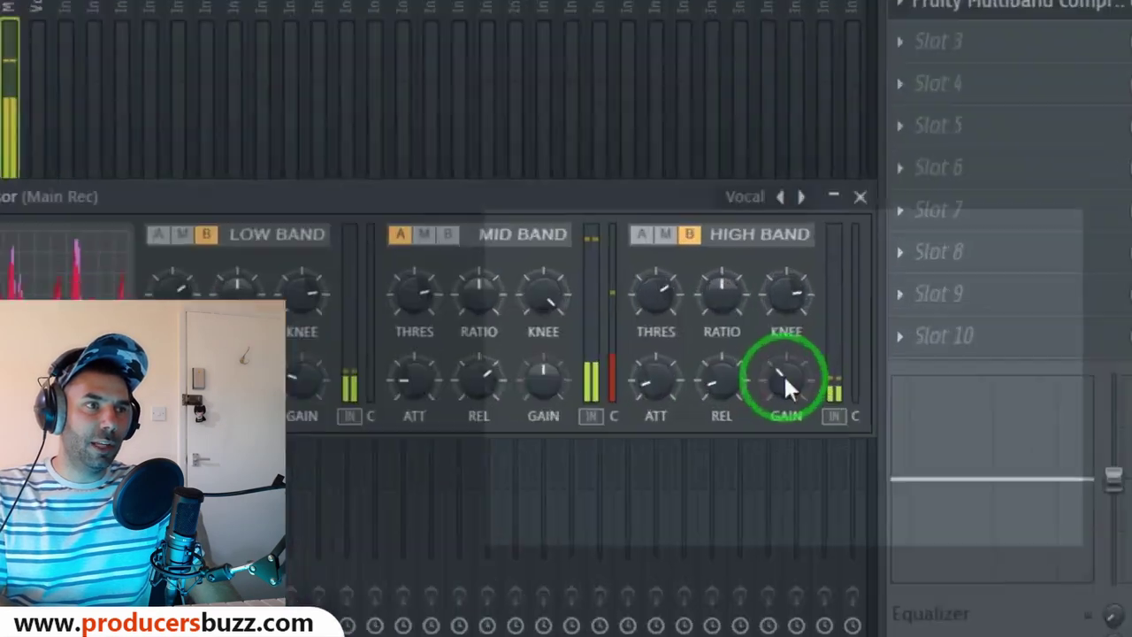
{"action": "mouse_move", "coordinate": [881, 400]}
{"action": "left_mouse_down"}
{"action": "mouse_move", "coordinate": [876, 371]}
{"action": "mouse_move", "coordinate": [868, 403]}
{"action": "left_mouse_up"}
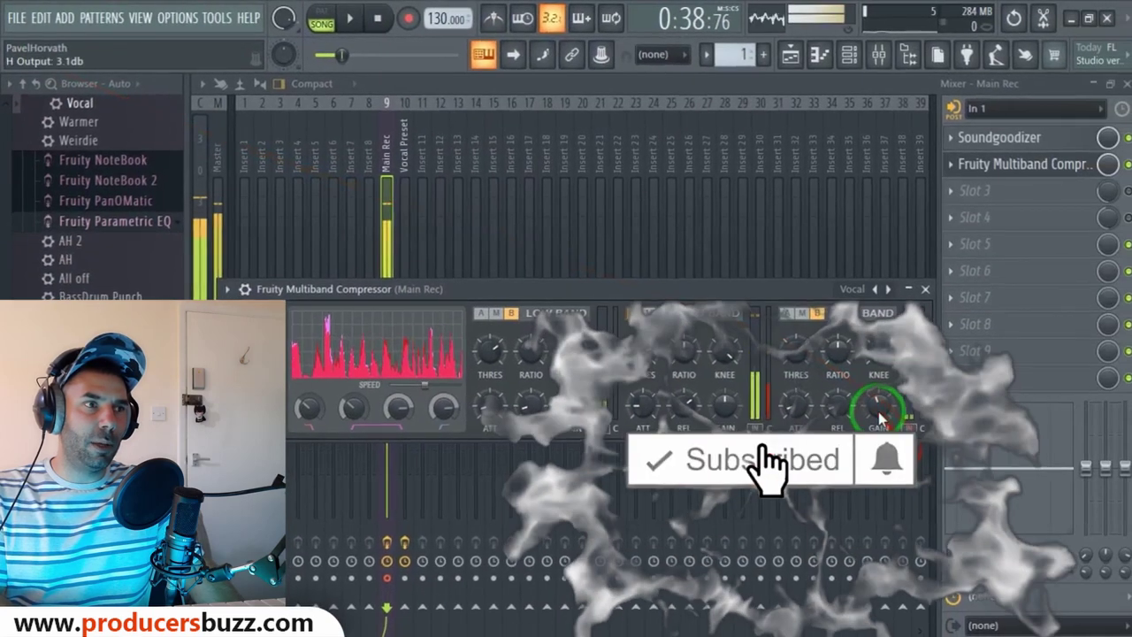
{"action": "left_click_drag", "start_coordinate": [878, 412], "coordinate": [878, 418]}
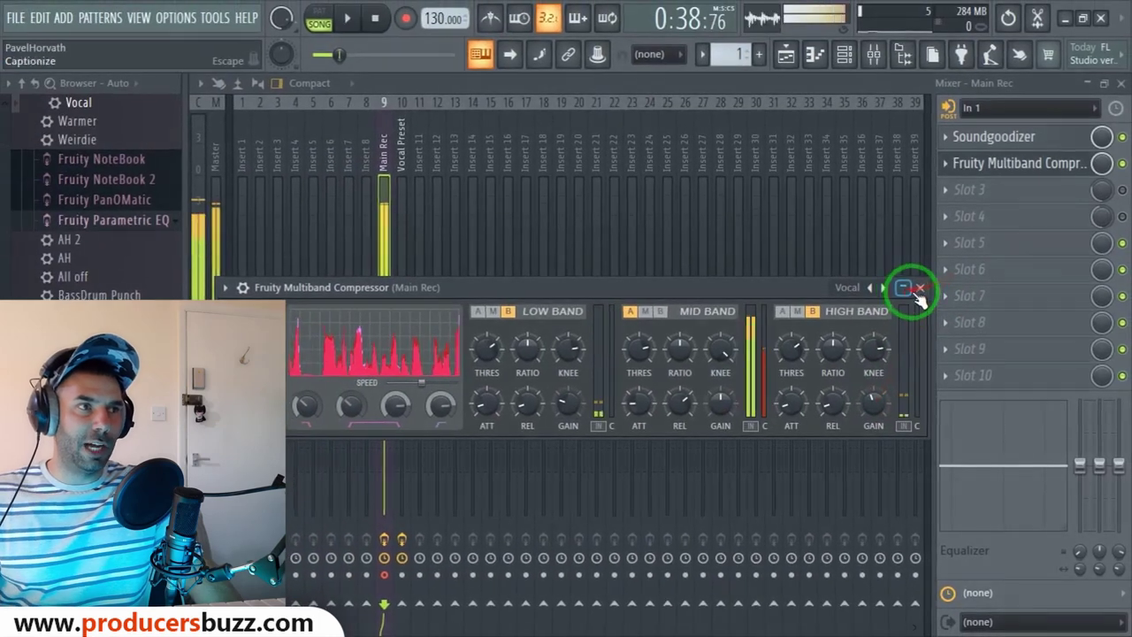
{"action": "left_click", "coordinate": [920, 287]}
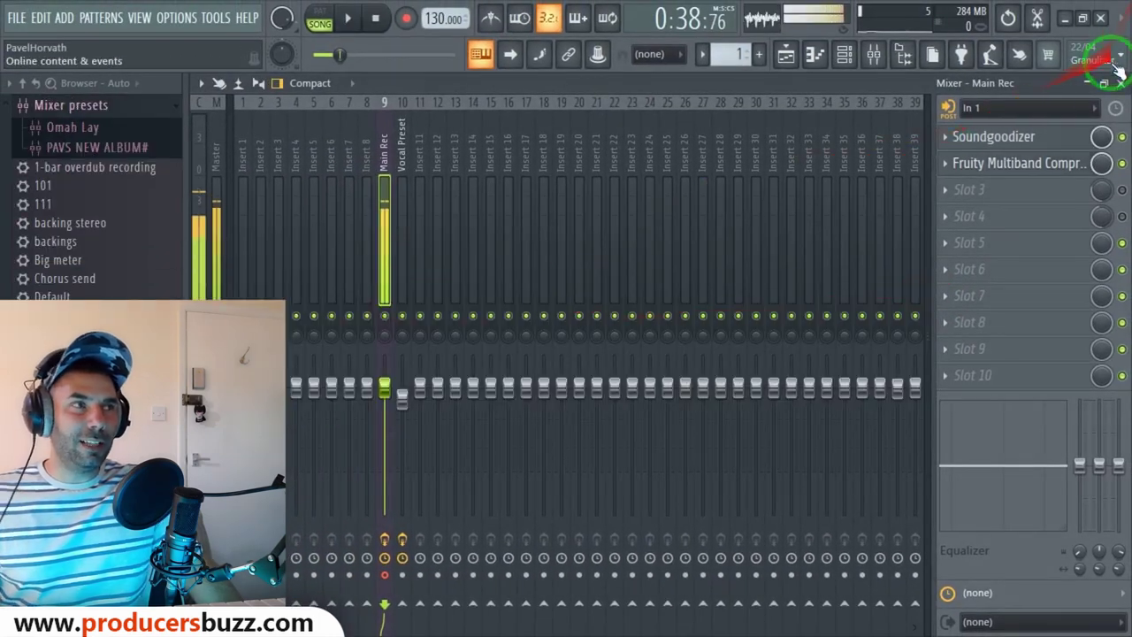
{"action": "left_click", "coordinate": [1122, 84]}
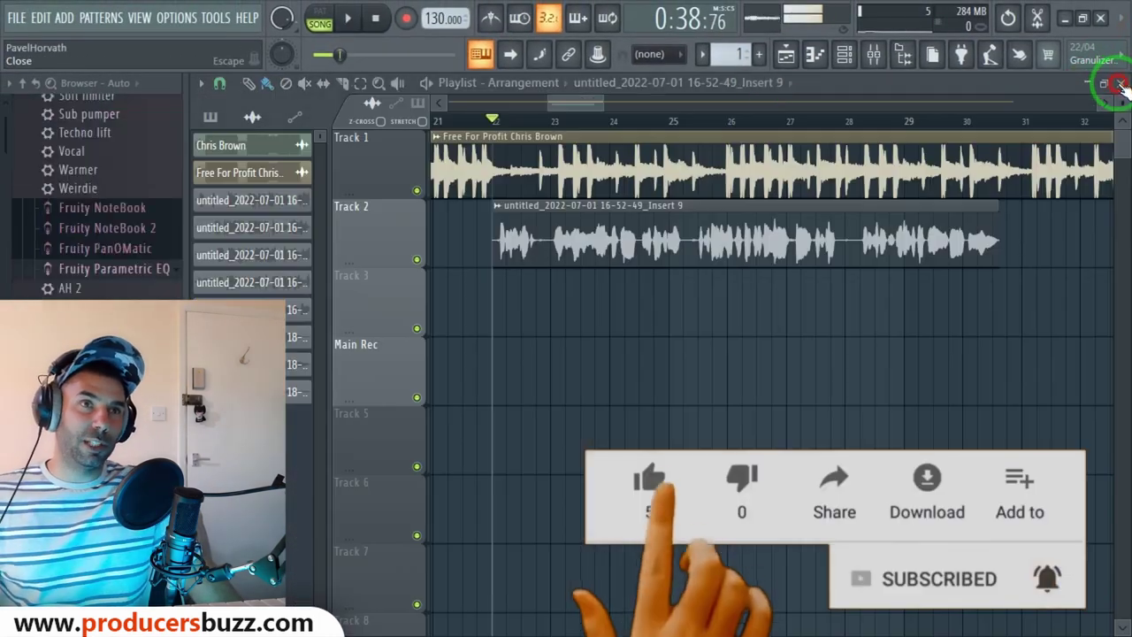
Step: Arm the Main Rec mixer track for recording and return to the playlist
{"action": "mouse_move", "coordinate": [493, 257]}
{"action": "left_mouse_down"}
{"action": "mouse_move", "coordinate": [616, 196]}
{"action": "mouse_move", "coordinate": [445, 46]}
{"action": "left_mouse_up"}
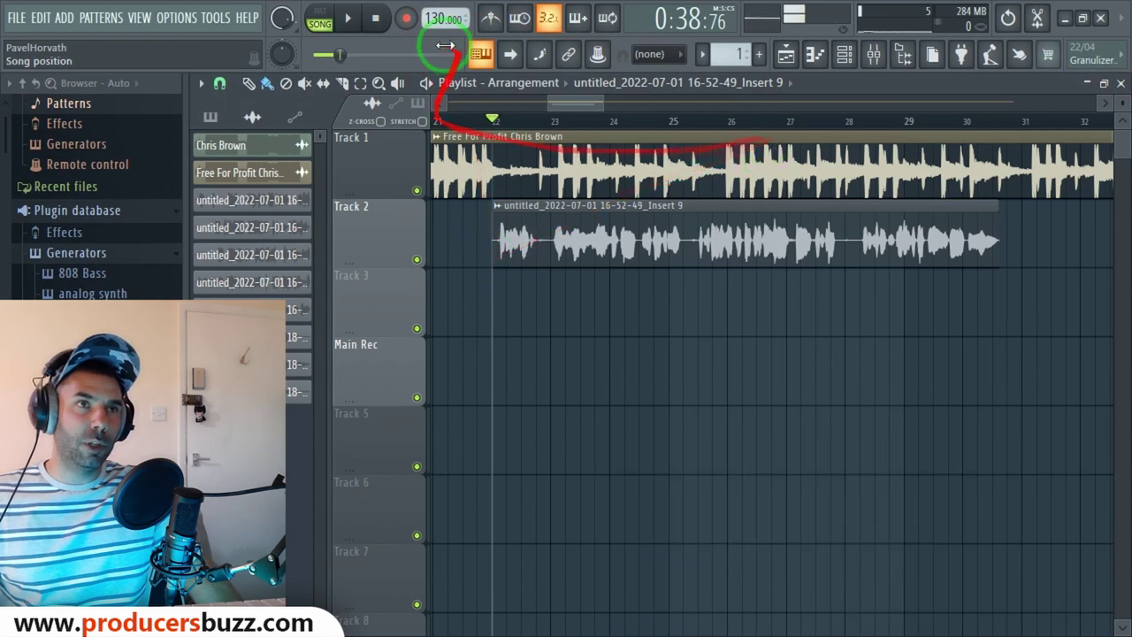
{"action": "mouse_move", "coordinate": [860, 67]}
{"action": "left_mouse_down"}
{"action": "mouse_move", "coordinate": [784, 177]}
{"action": "mouse_move", "coordinate": [427, 555]}
{"action": "left_mouse_up"}
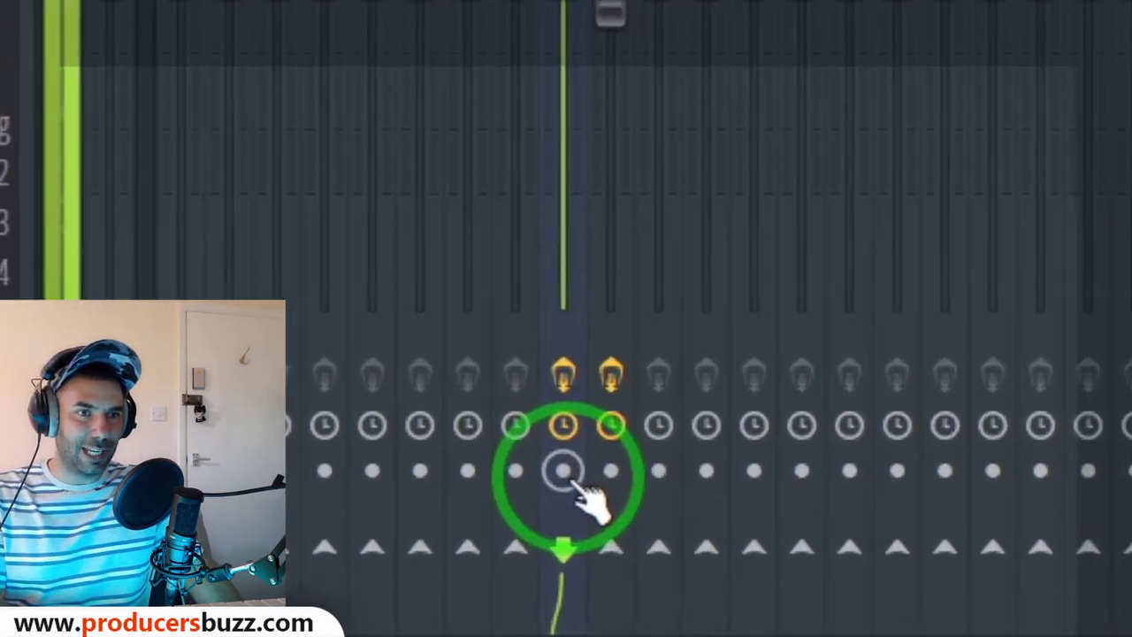
{"action": "left_click", "coordinate": [564, 507]}
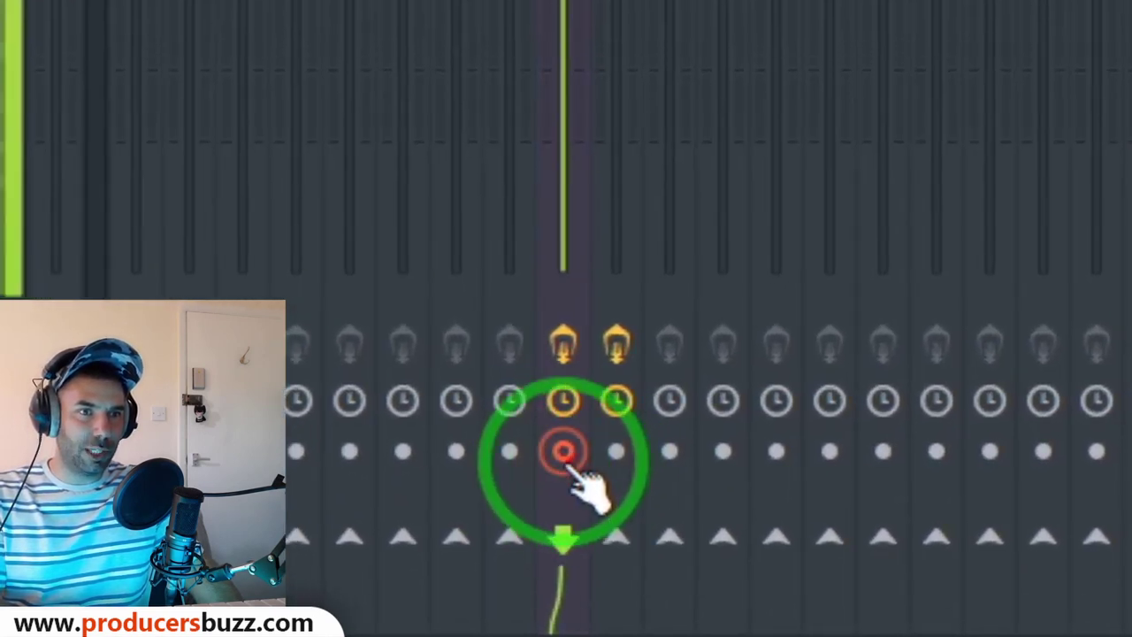
{"action": "left_click", "coordinate": [575, 455]}
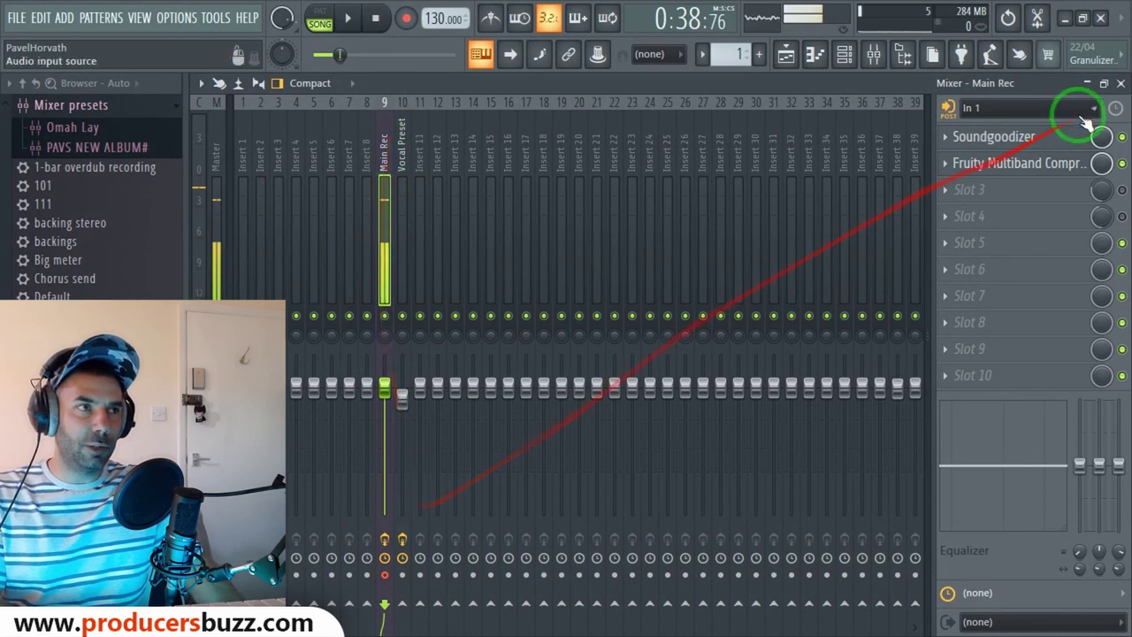
{"action": "left_click", "coordinate": [1120, 84]}
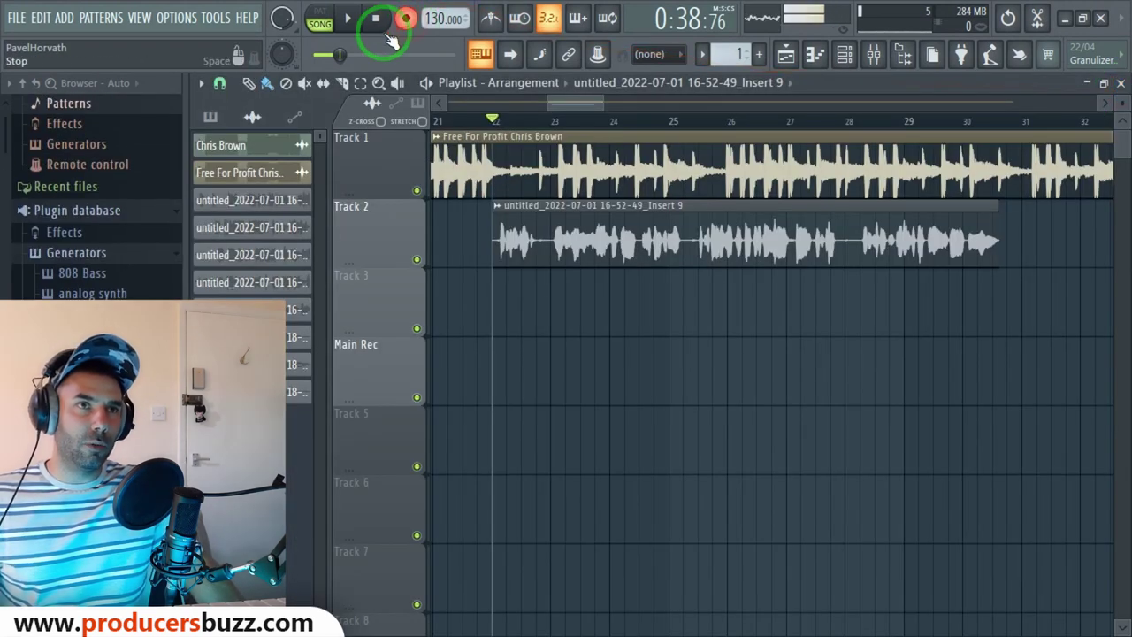
Step: With Track 2 muted, record a short vocal take from bar 22 and trim both ends of its clip on Track 3
{"action": "left_click", "coordinate": [350, 21]}
{"action": "left_click", "coordinate": [414, 262]}
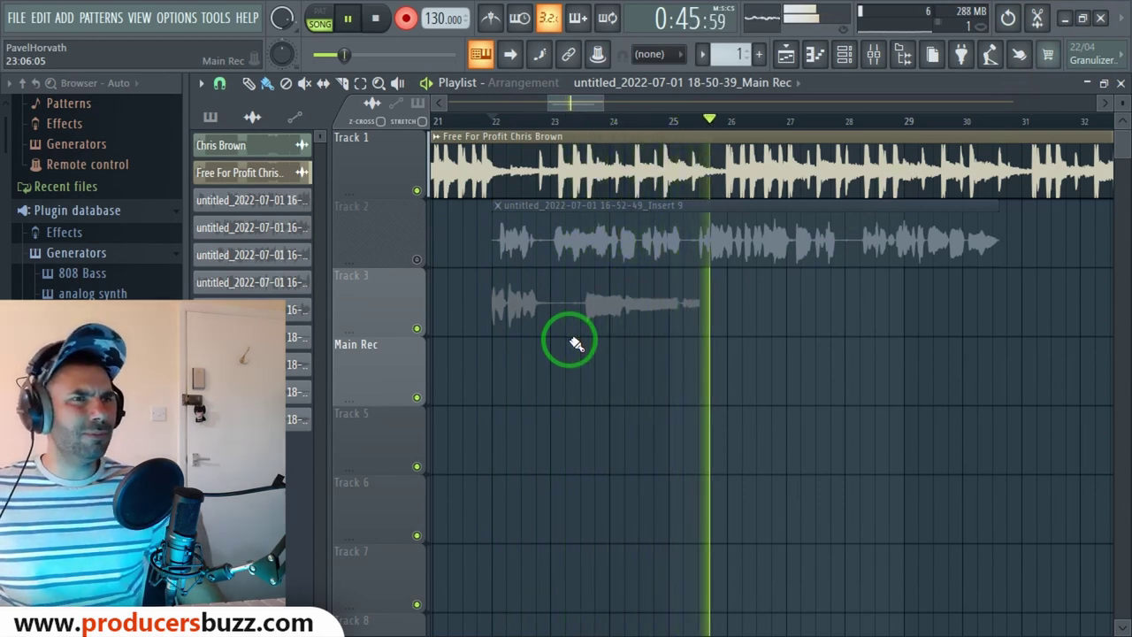
{"action": "key", "text": "space"}
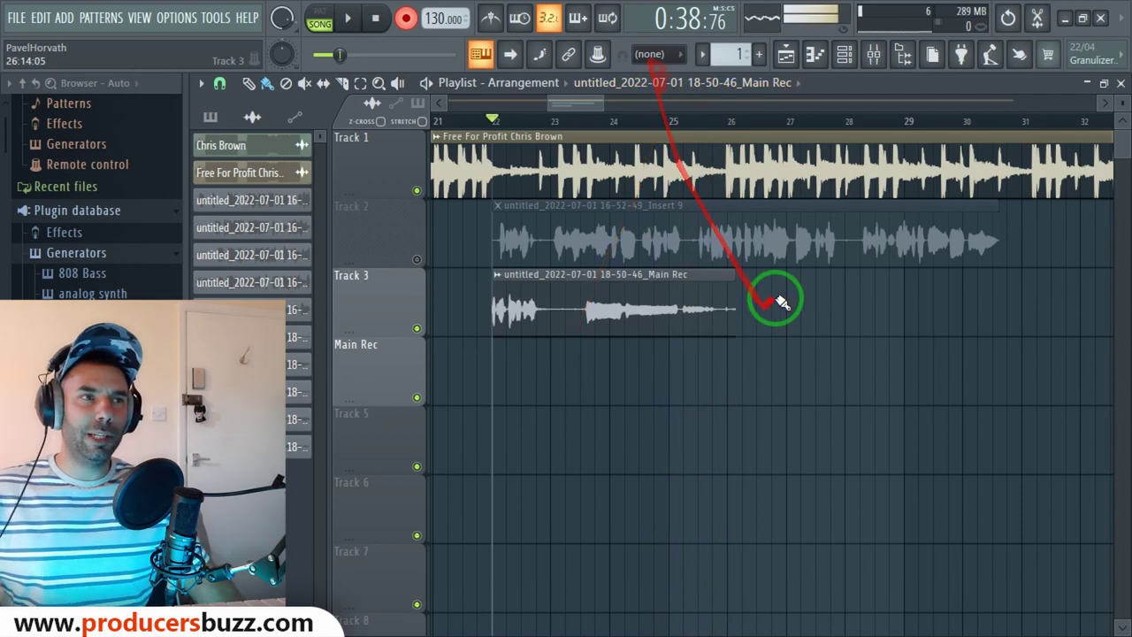
{"action": "left_click", "coordinate": [729, 279]}
{"action": "left_click_drag", "start_coordinate": [493, 305], "coordinate": [566, 313]}
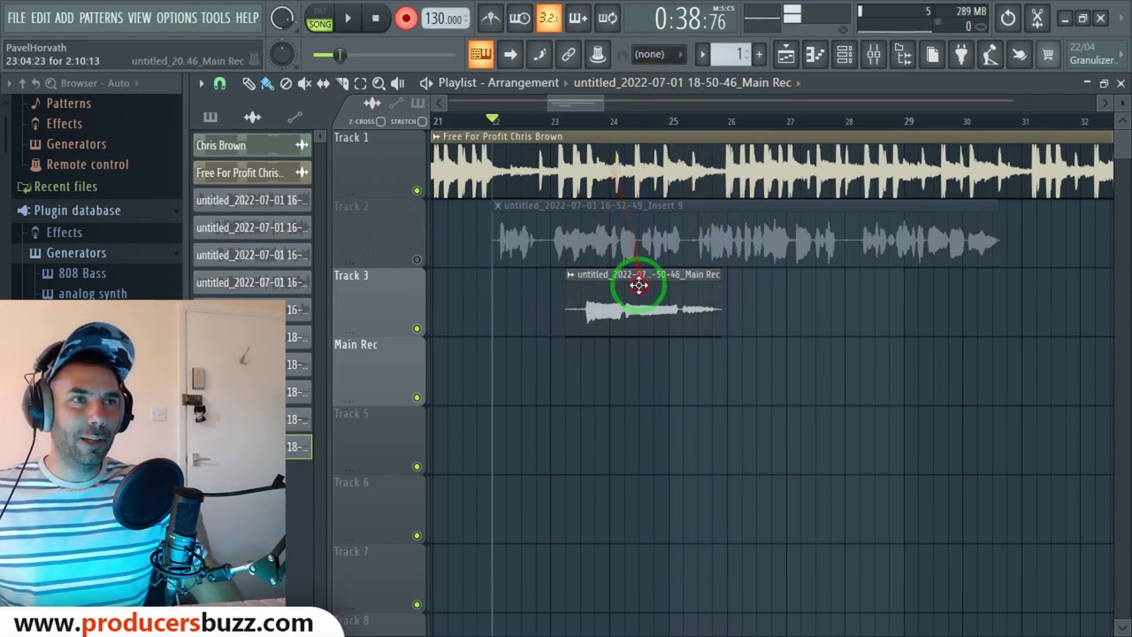
Step: Check the mixer routing in the Track 3 take's channel settings and play the take from bar 23
{"action": "double_click", "coordinate": [639, 284]}
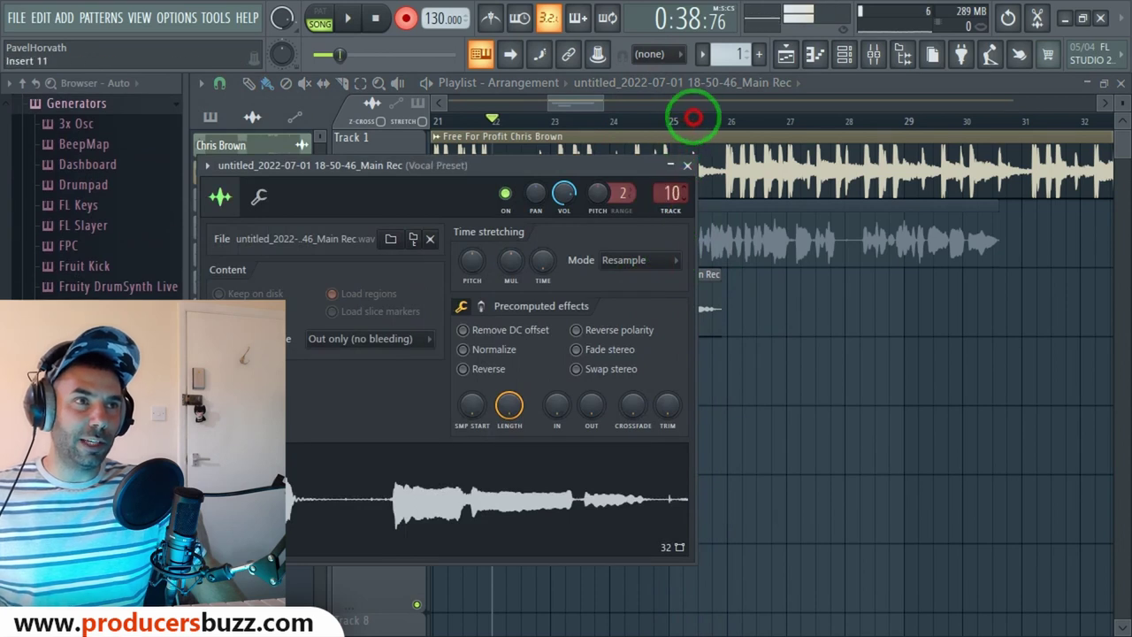
{"action": "left_click", "coordinate": [687, 167]}
{"action": "left_click", "coordinate": [551, 121]}
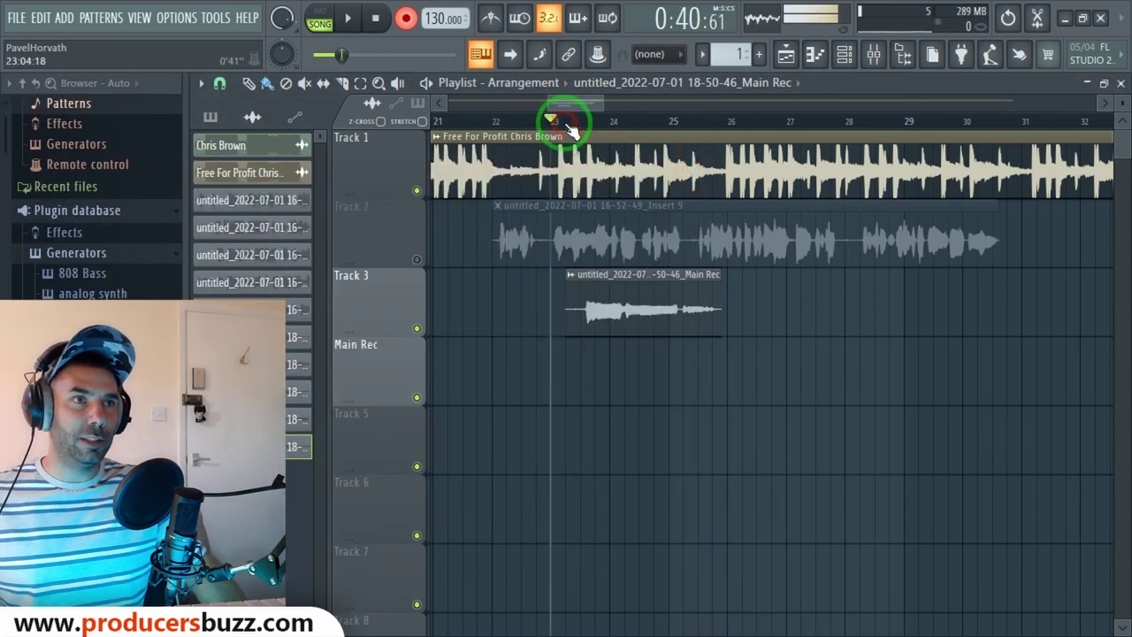
{"action": "key", "text": "space"}
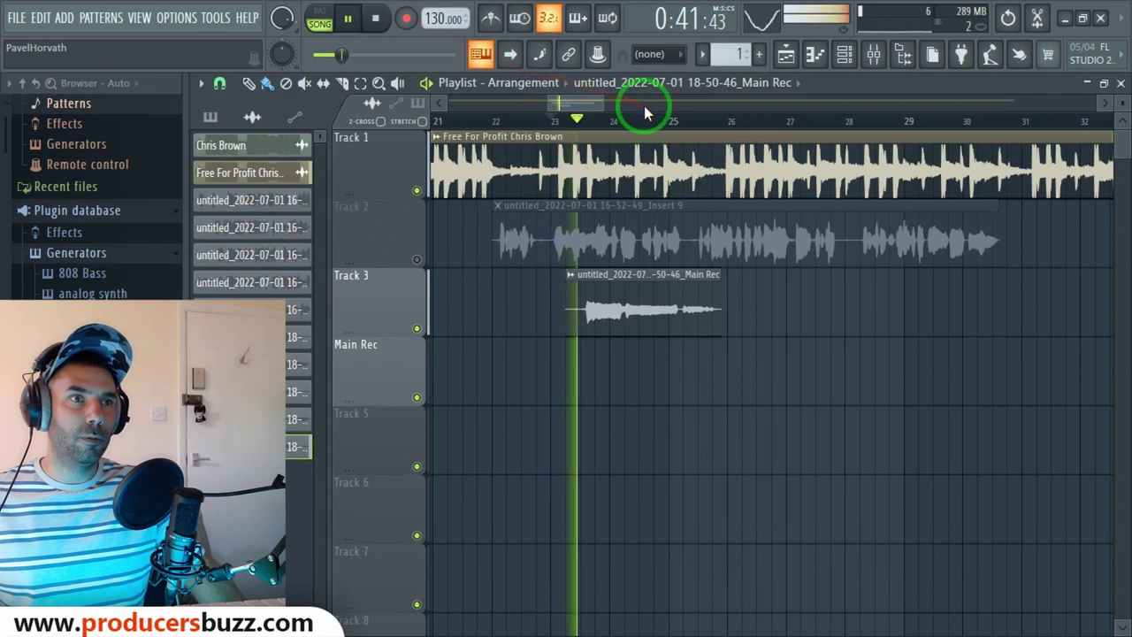
{"action": "key", "text": "space"}
{"action": "double_click", "coordinate": [662, 281]}
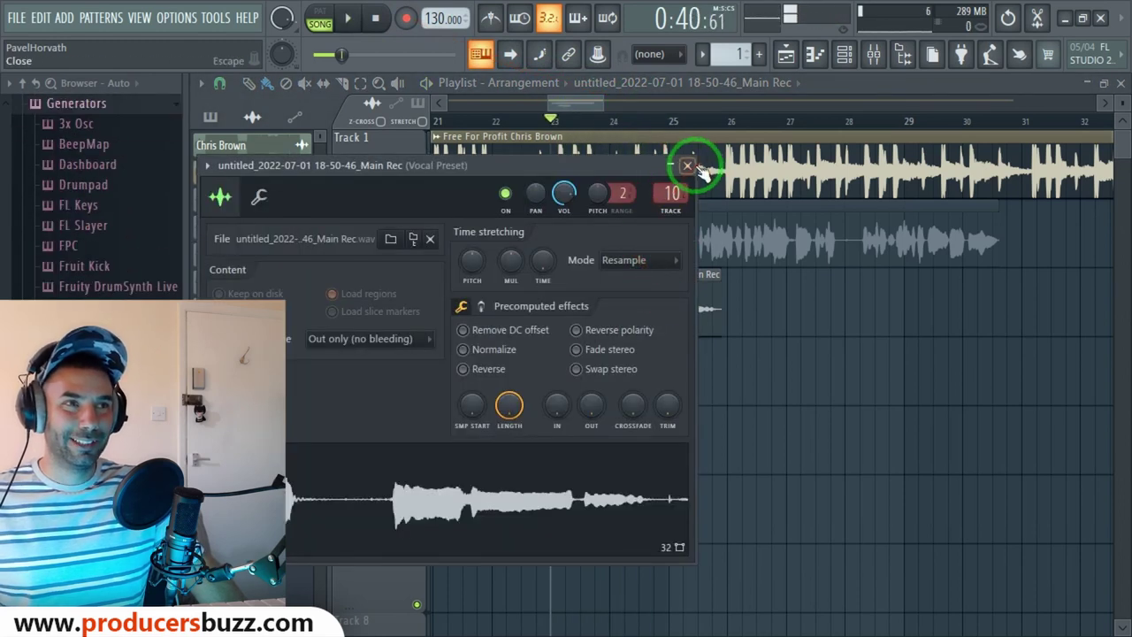
{"action": "left_click", "coordinate": [687, 165]}
{"action": "key", "text": "space"}
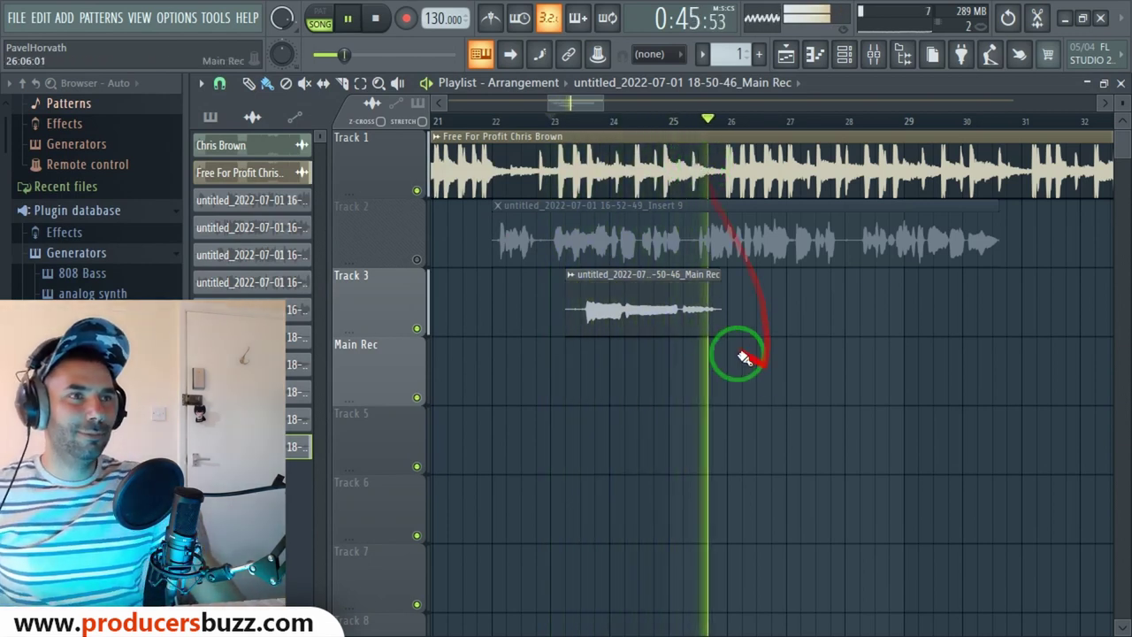
{"action": "key", "text": "space"}
Step: Examine the effects chain on the Vocal Preset mixer track that the new take is routed to
{"action": "double_click", "coordinate": [666, 292]}
{"action": "left_click", "coordinate": [670, 192]}
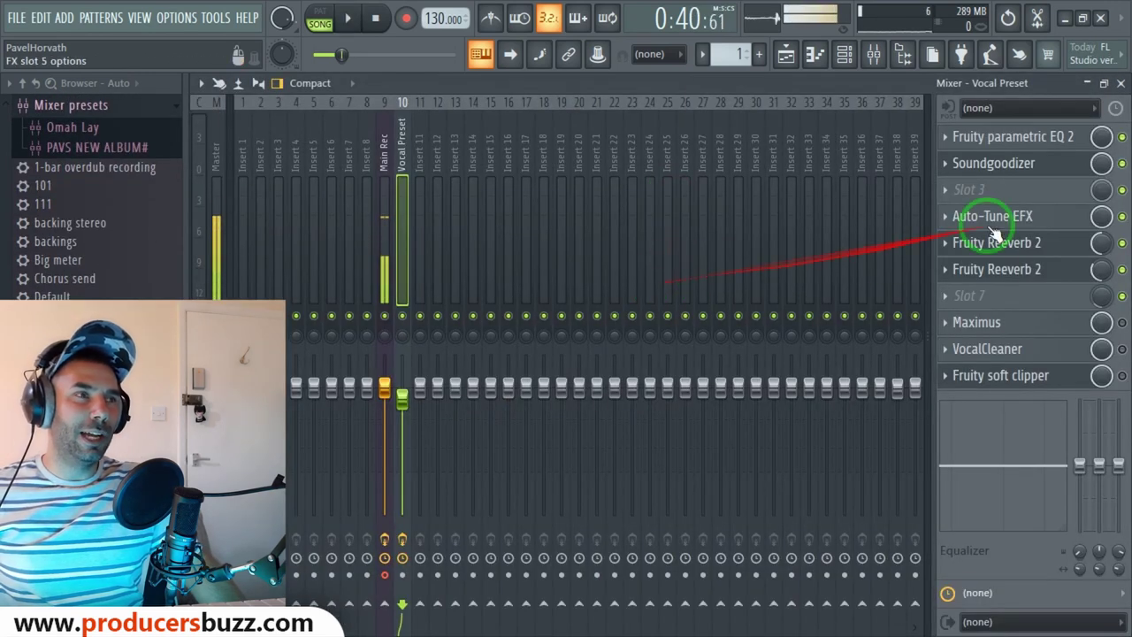
{"action": "left_click", "coordinate": [1121, 82]}
Step: Play the Track 3 take with the beat once more in a wider playlist view
{"action": "left_click_drag", "start_coordinate": [598, 106], "coordinate": [629, 112]}
{"action": "key", "text": "space"}
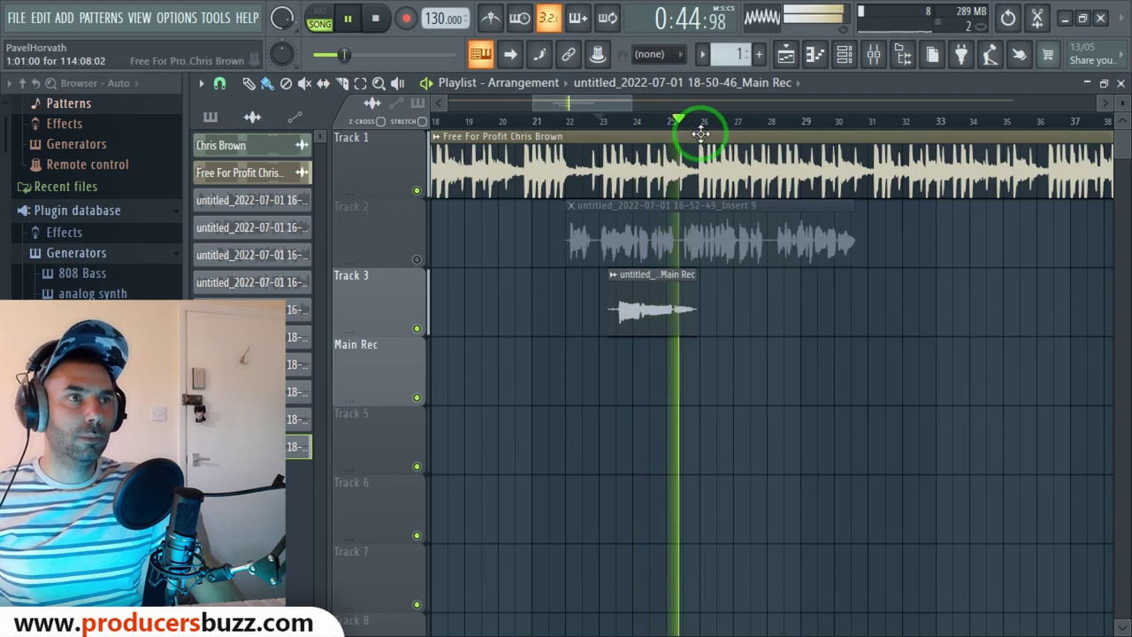
{"action": "key", "text": "space"}
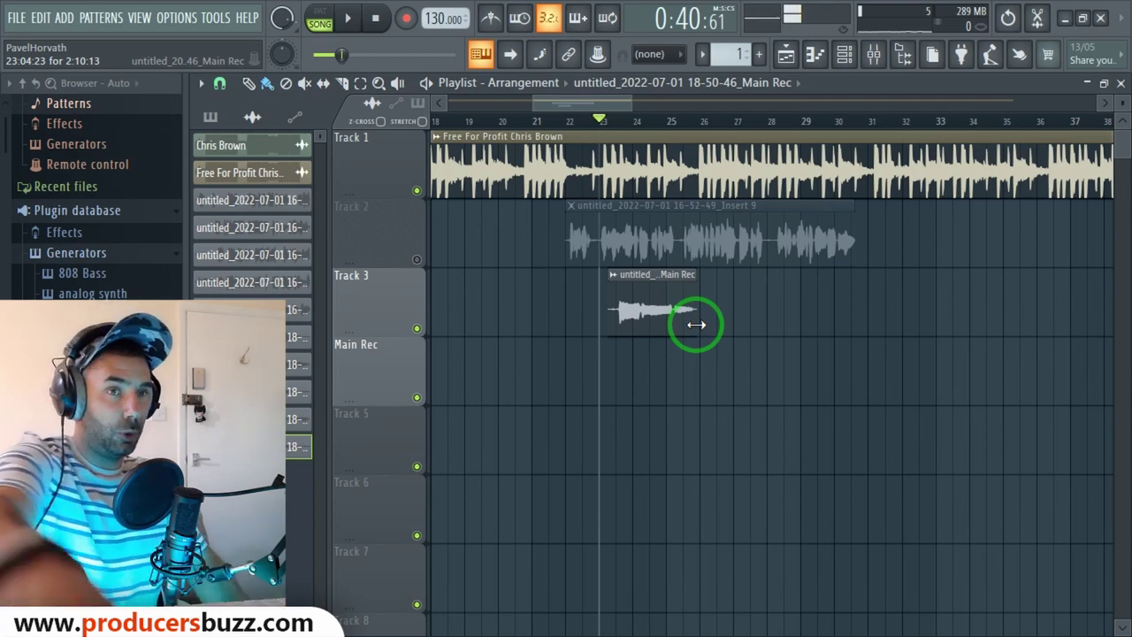
Step: Delete the short take from Track 3 and unmute Track 2
{"action": "right_click", "coordinate": [685, 314]}
{"action": "left_click", "coordinate": [416, 259]}
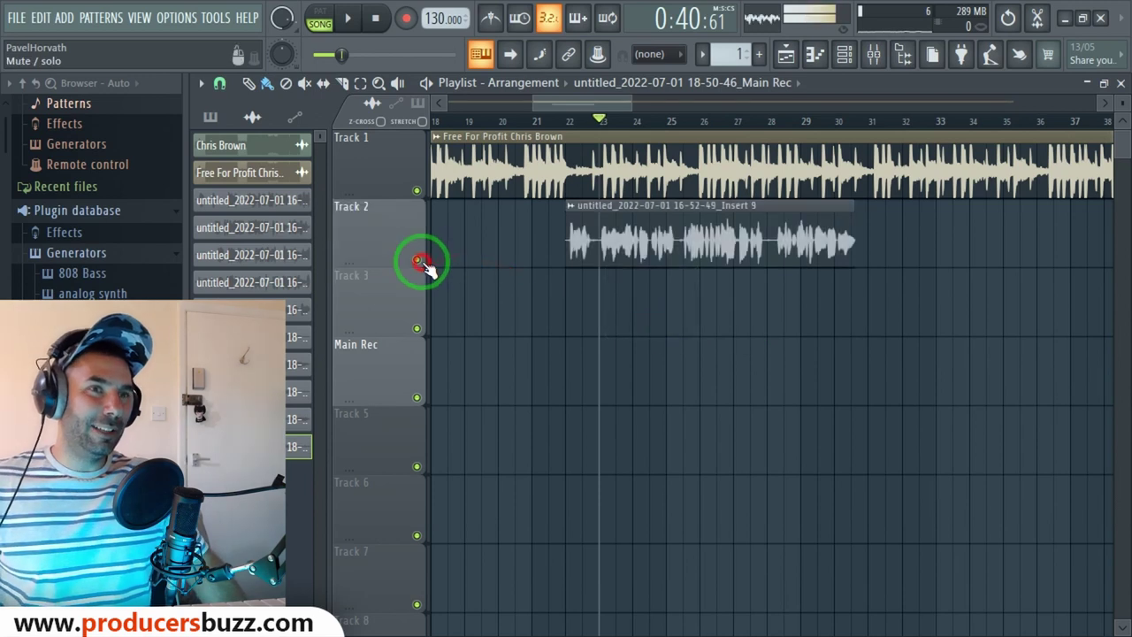
Step: Open the mixer track the Track 2 vocal clip is routed to and compare its playback with Fruity parametric EQ 2 bypassed and enabled
{"action": "double_click", "coordinate": [682, 235]}
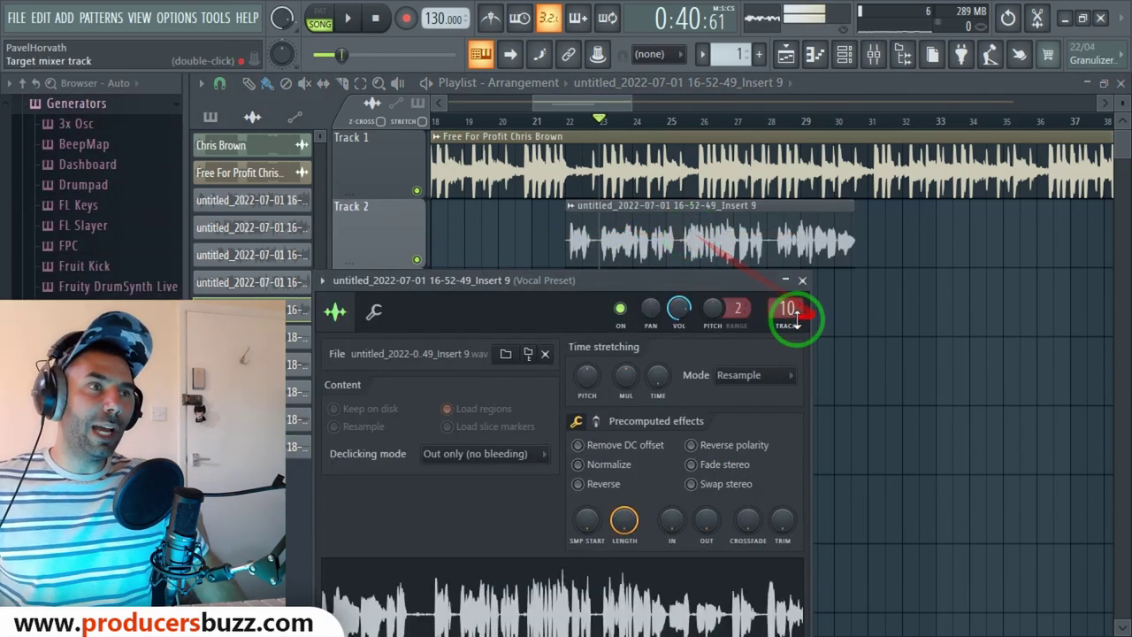
{"action": "double_click", "coordinate": [792, 307]}
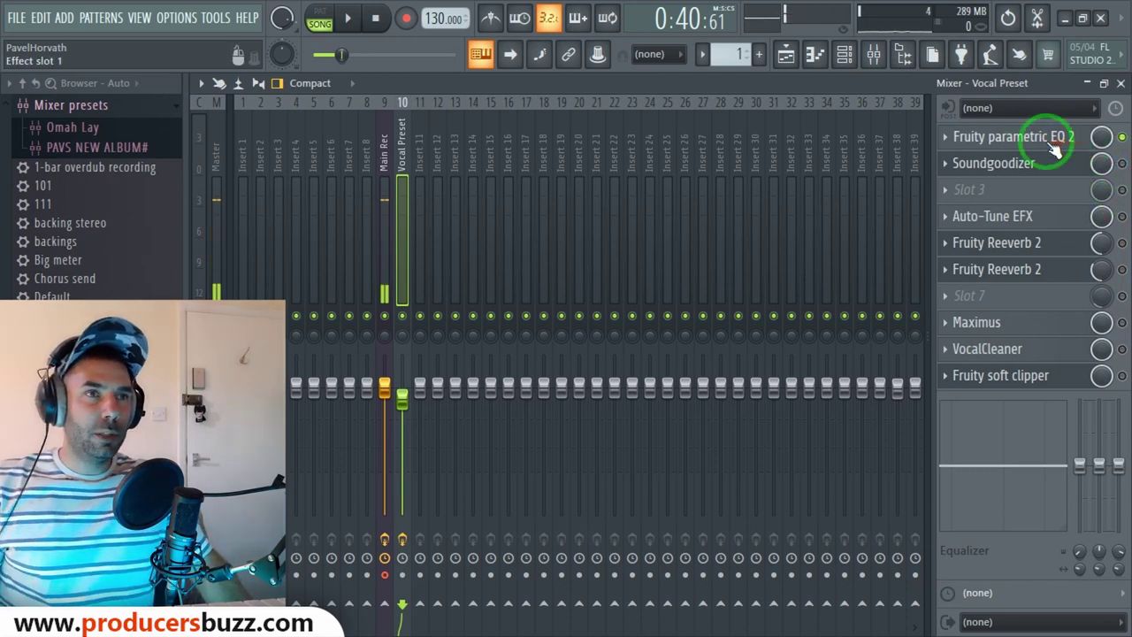
{"action": "left_click", "coordinate": [1099, 139]}
{"action": "left_click", "coordinate": [1106, 138]}
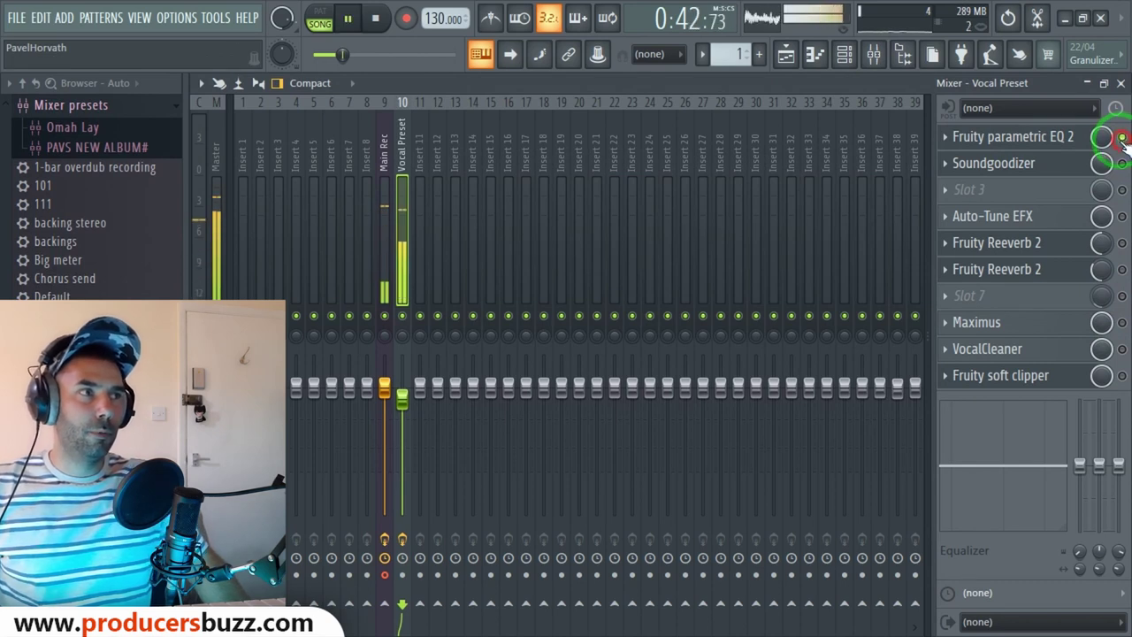
Step: Load the Vocal Presence preset in the Vocal Preset track's Fruity parametric EQ 2 and adjust its low, low-mid and treble bands
{"action": "left_click", "coordinate": [1052, 136]}
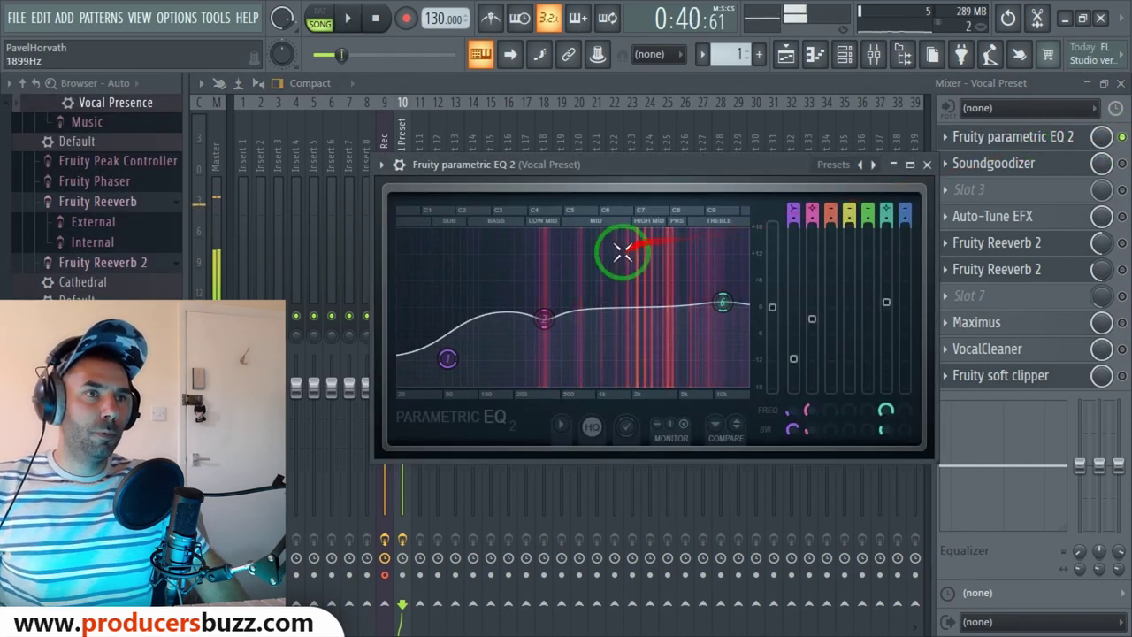
{"action": "left_click", "coordinate": [380, 165]}
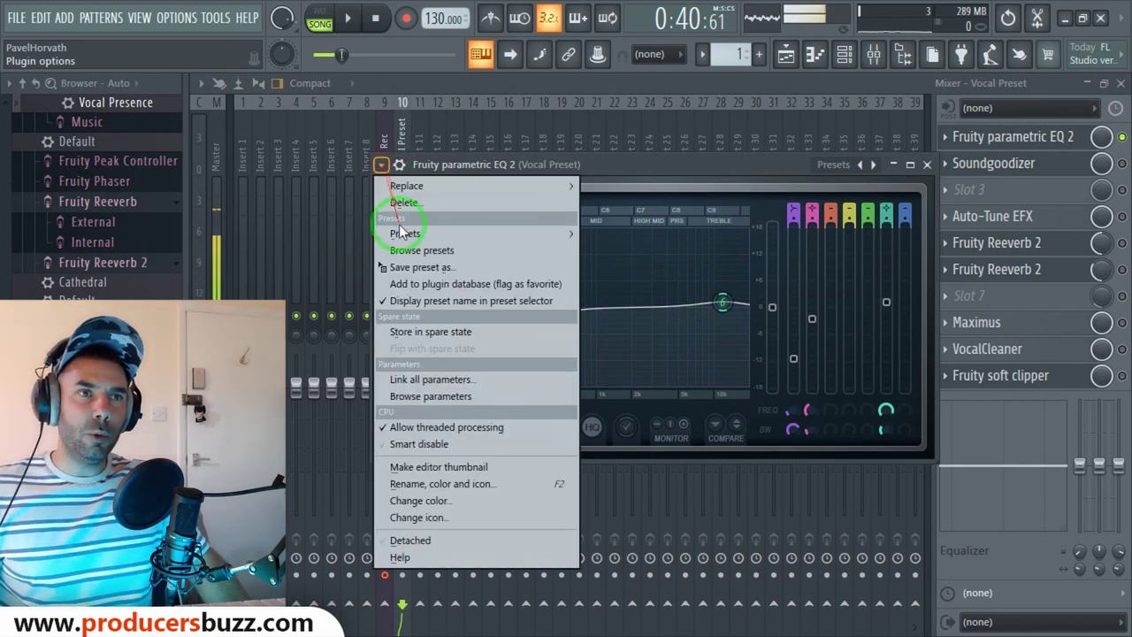
{"action": "mouse_move", "coordinate": [480, 233]}
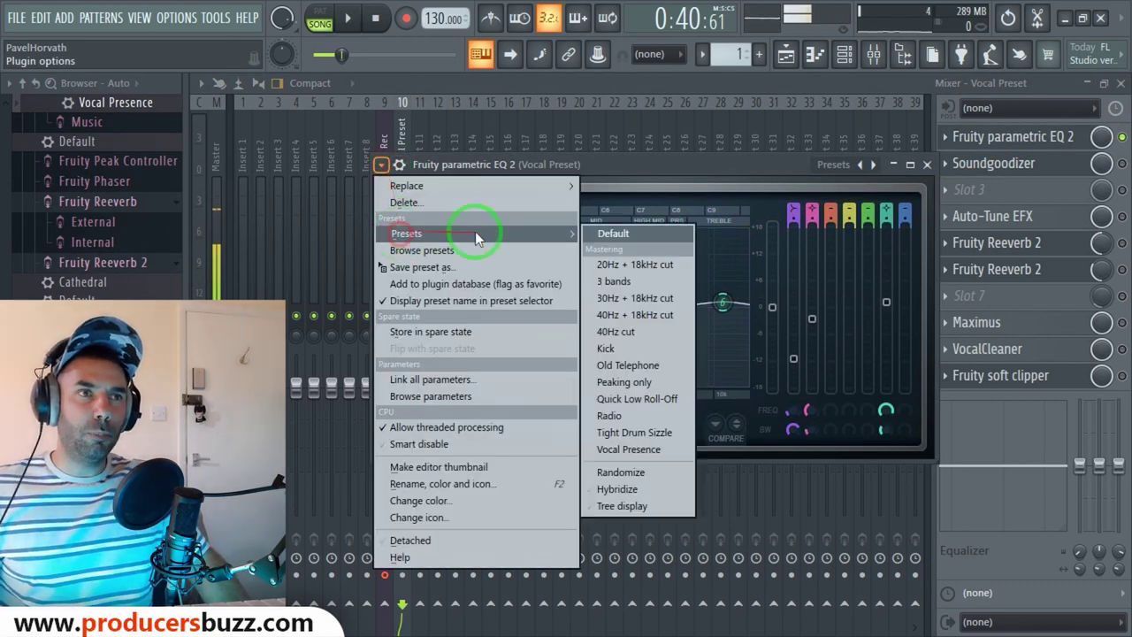
{"action": "left_click", "coordinate": [637, 451]}
{"action": "left_click_drag", "start_coordinate": [506, 349], "coordinate": [442, 310]}
{"action": "left_click_drag", "start_coordinate": [544, 330], "coordinate": [541, 311]}
{"action": "left_click_drag", "start_coordinate": [724, 292], "coordinate": [727, 335]}
{"action": "left_click", "coordinate": [927, 165]}
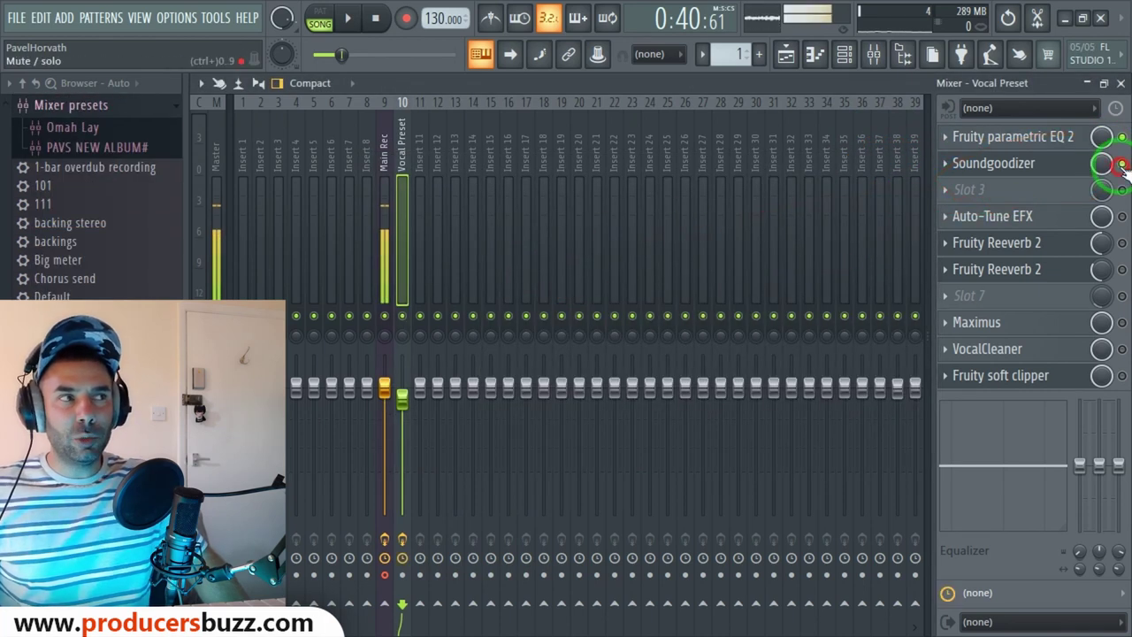
Step: Try mode A in the Vocal Preset track's Soundgoodizer and compare the track's effects chain with that of Main Rec
{"action": "left_click", "coordinate": [1021, 166]}
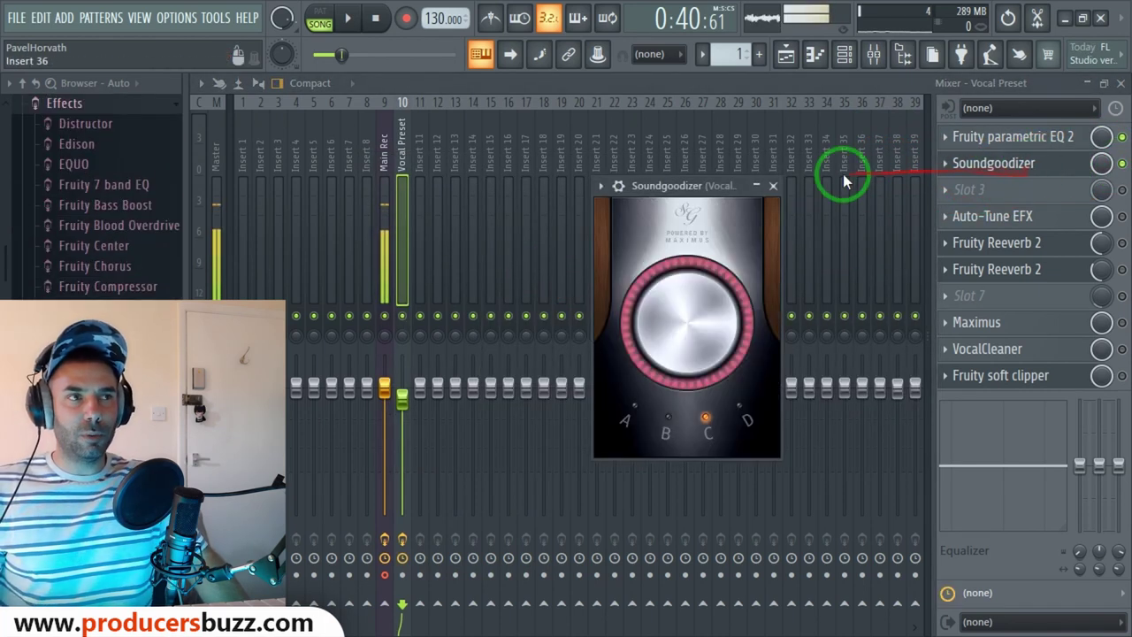
{"action": "left_click", "coordinate": [633, 413]}
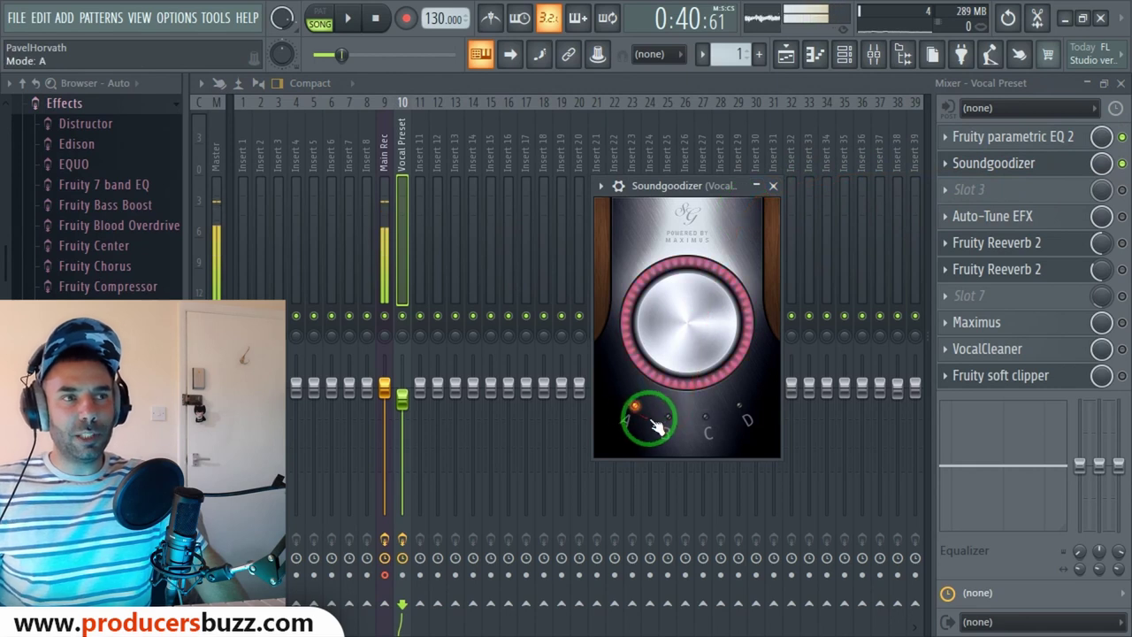
{"action": "left_click", "coordinate": [384, 207]}
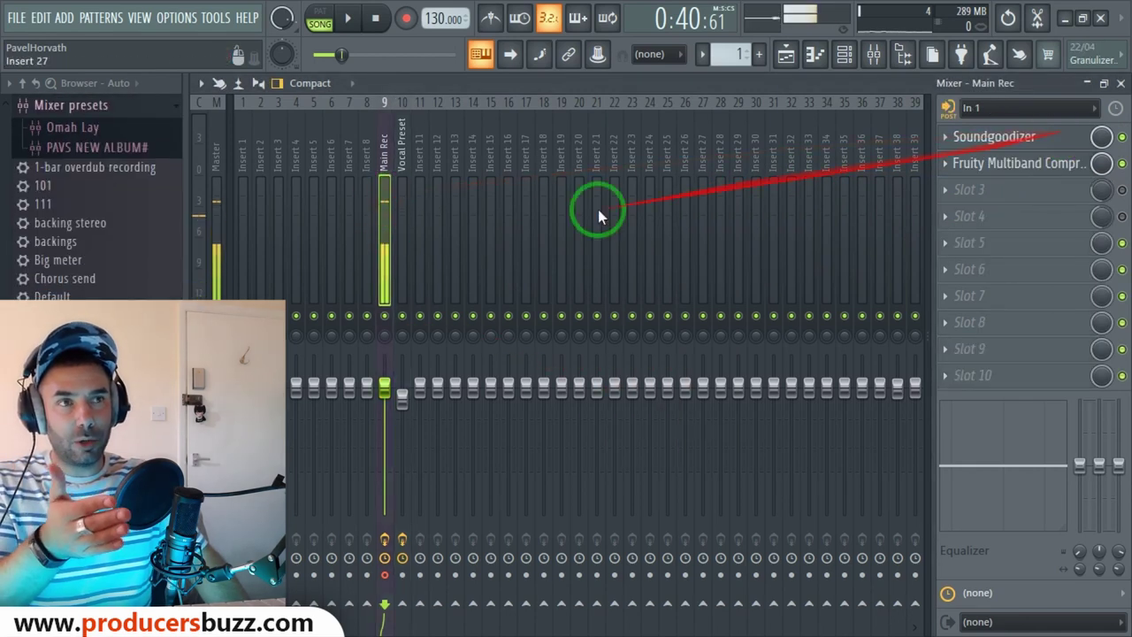
{"action": "left_click", "coordinate": [404, 189]}
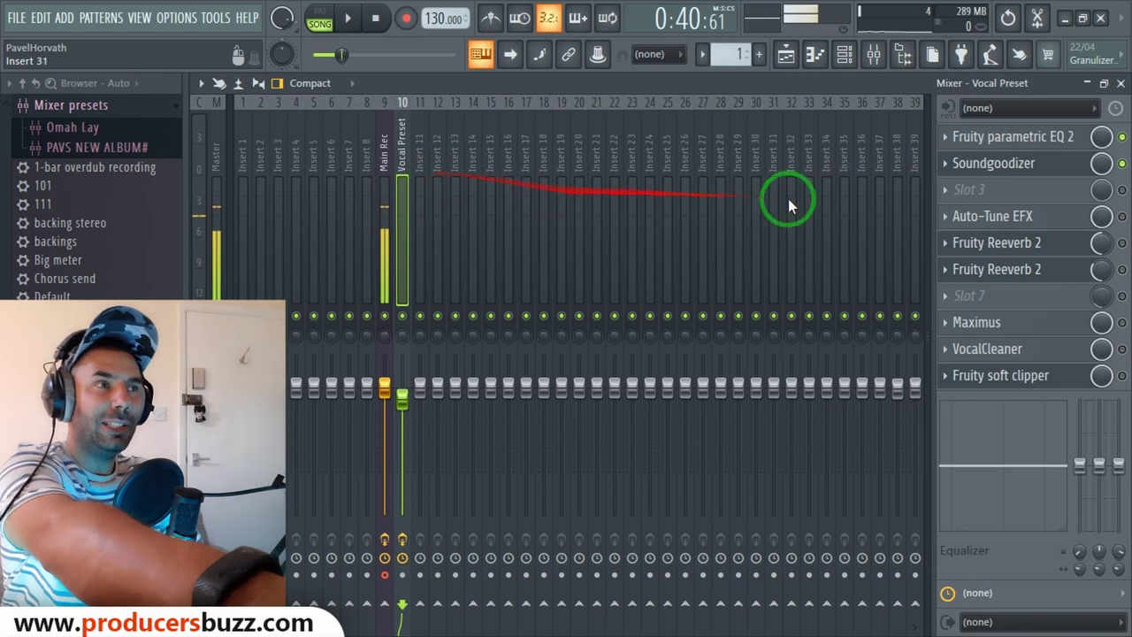
{"action": "left_click", "coordinate": [491, 172]}
{"action": "left_click", "coordinate": [400, 176]}
Step: Set the Vocal Preset track's Soundgoodizer to mode C and adjust its amount knob
{"action": "left_click", "coordinate": [1021, 167]}
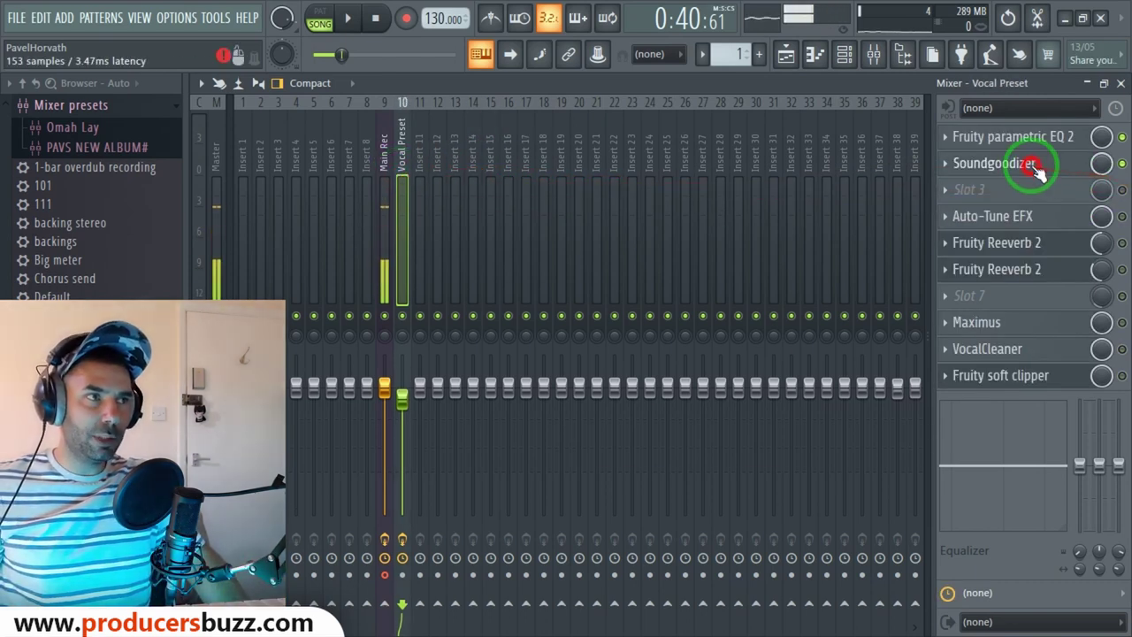
{"action": "left_click", "coordinate": [711, 416]}
{"action": "mouse_move", "coordinate": [682, 316]}
{"action": "left_mouse_down"}
{"action": "mouse_move", "coordinate": [682, 523]}
{"action": "mouse_move", "coordinate": [677, 298]}
{"action": "left_mouse_up"}
{"action": "left_click", "coordinate": [774, 188]}
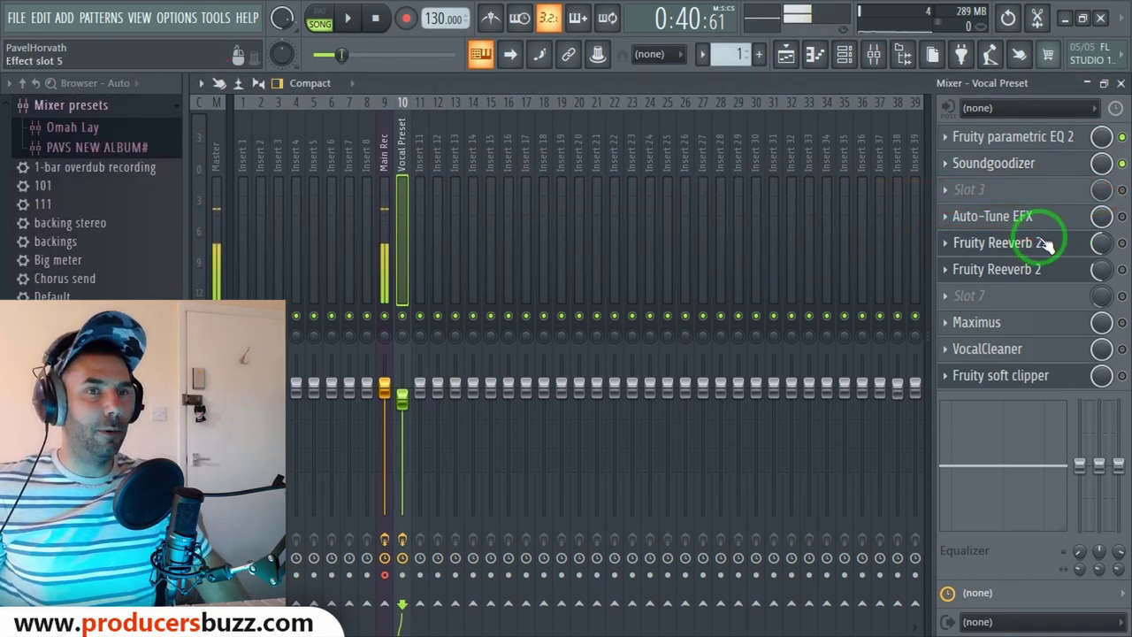
Step: Play the vocal through the EQ and Soundgoodizer and check the Main Rec track against the Vocal Preset track
{"action": "key", "text": "space"}
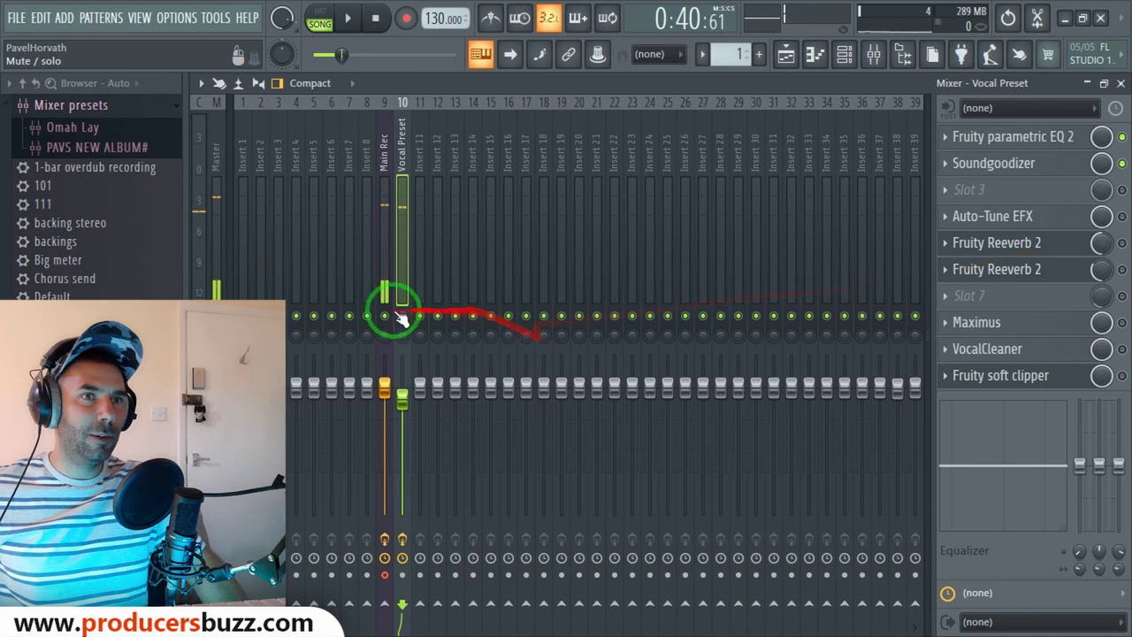
{"action": "left_click", "coordinate": [385, 317]}
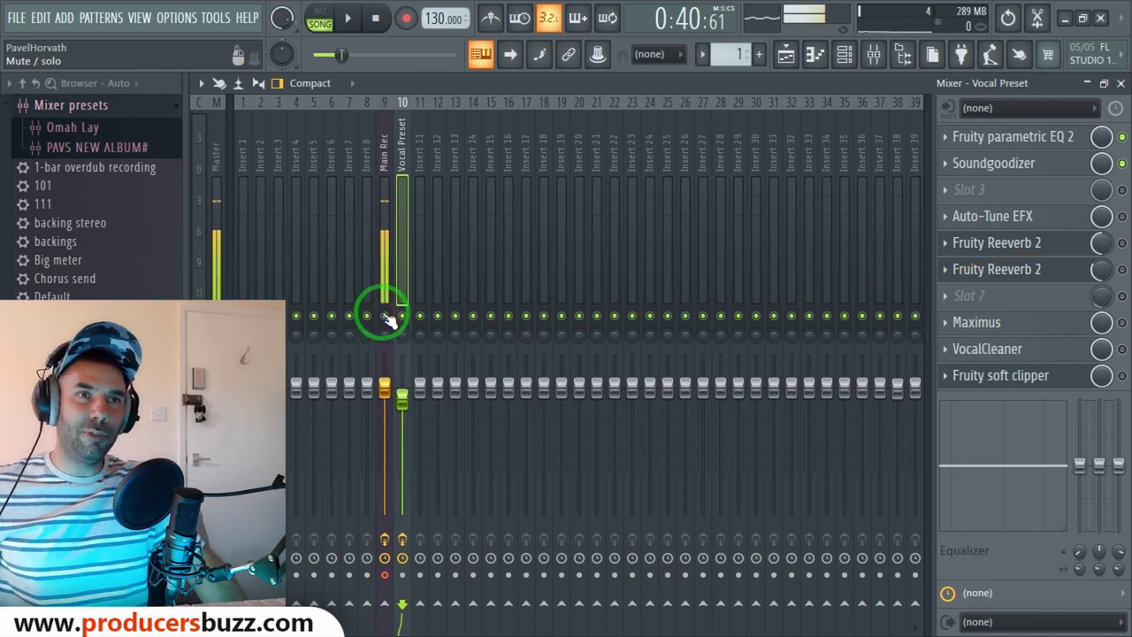
{"action": "left_click", "coordinate": [388, 213]}
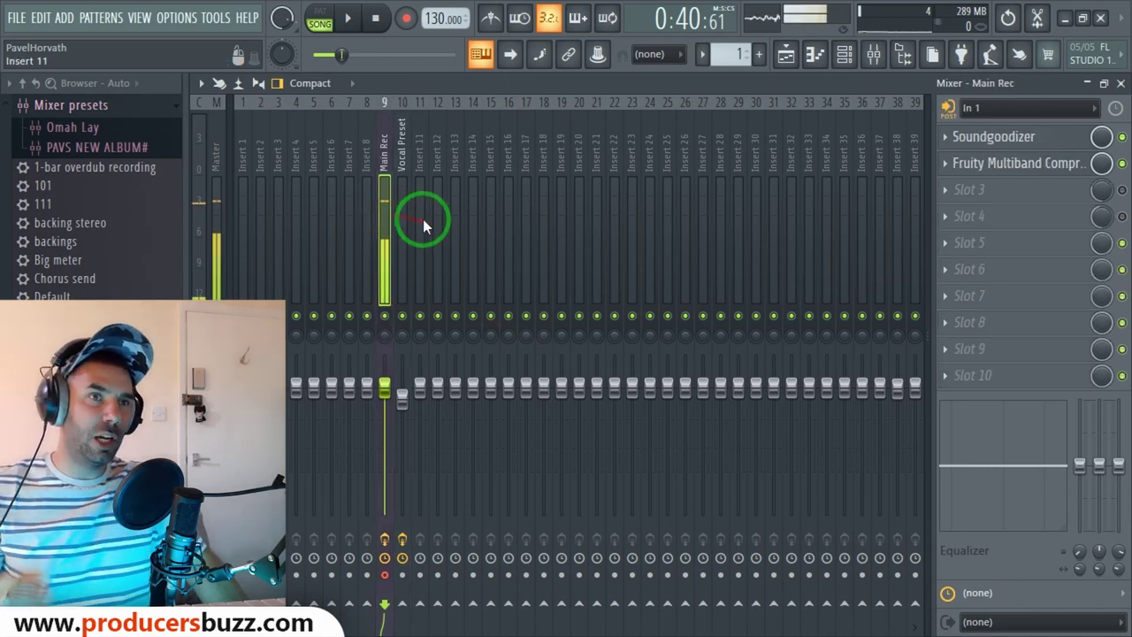
{"action": "left_click", "coordinate": [401, 212]}
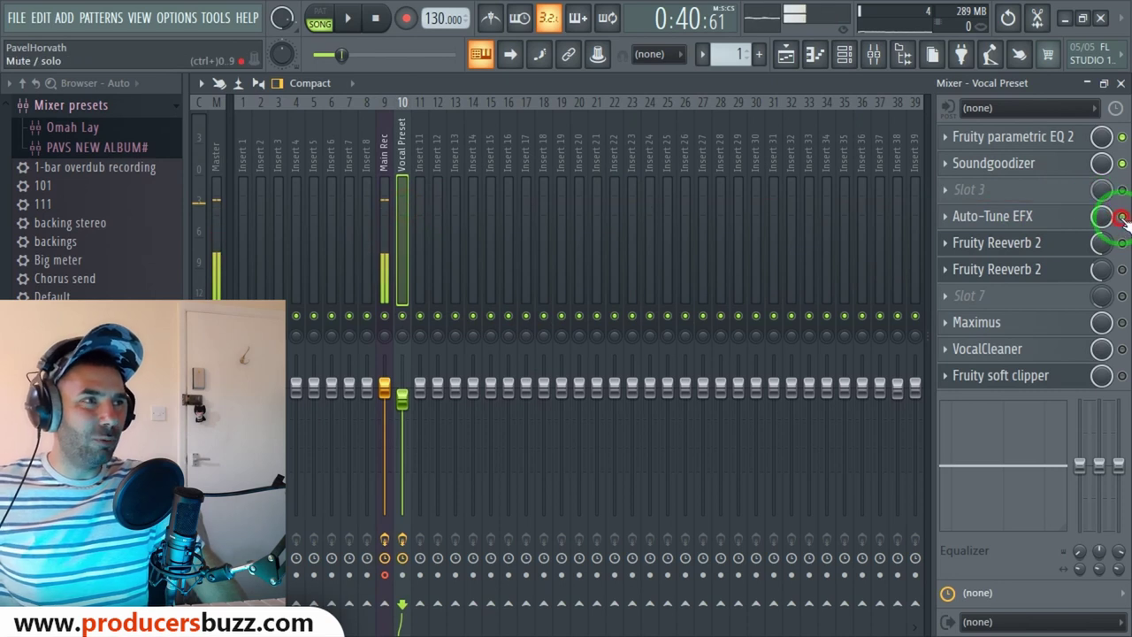
Step: Open Auto-Tune EFX on the Vocal Preset track and play the vocal through it
{"action": "left_click", "coordinate": [1020, 221]}
{"action": "left_click", "coordinate": [1040, 220]}
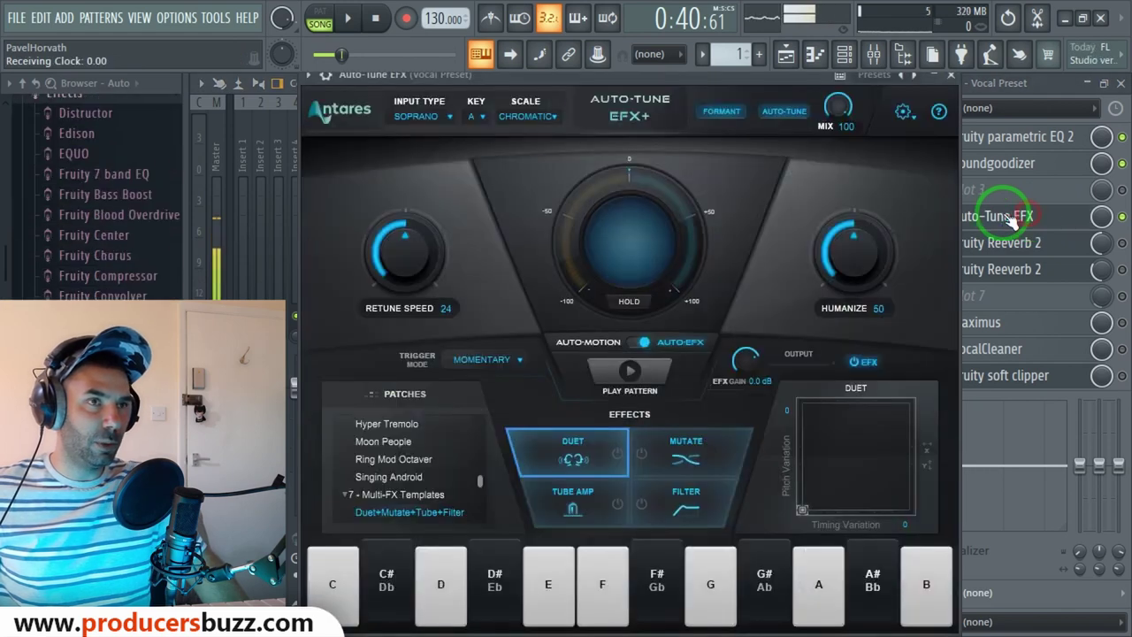
{"action": "left_click", "coordinate": [542, 95]}
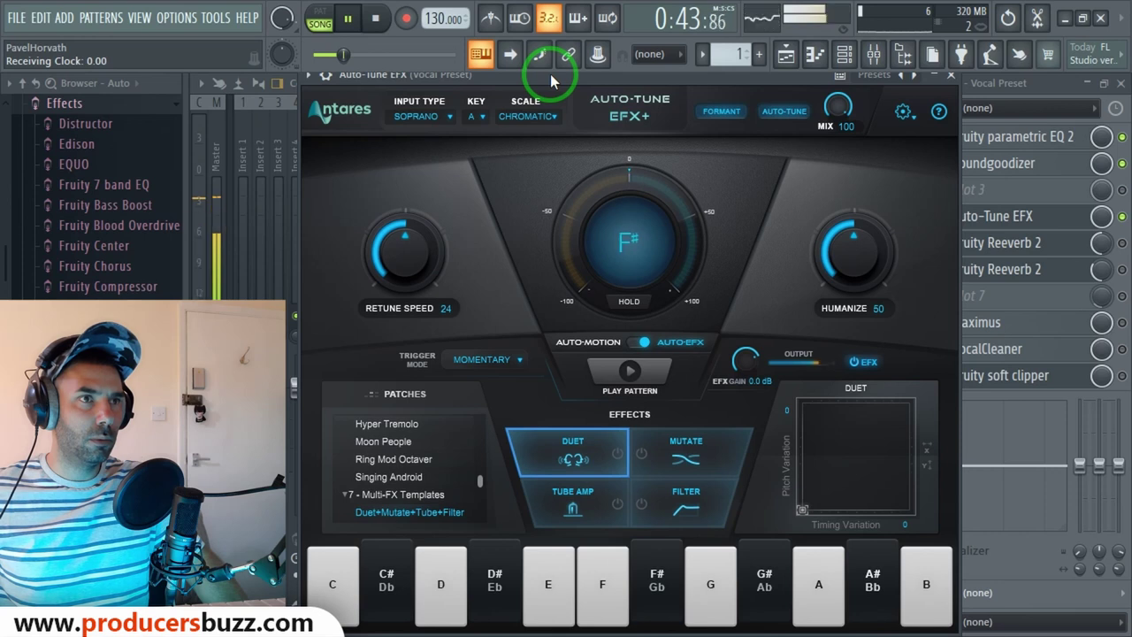
{"action": "key", "text": "space"}
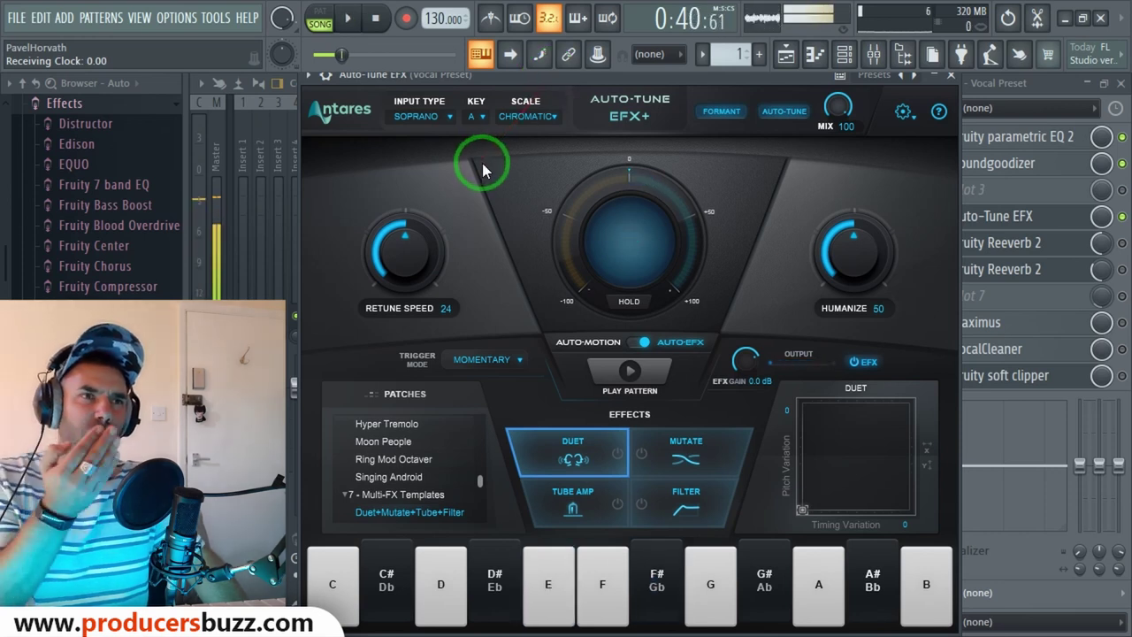
Step: Set Auto-Tune EFX to the Soprano input type, key A and Chromatic scale
{"action": "left_click", "coordinate": [419, 124]}
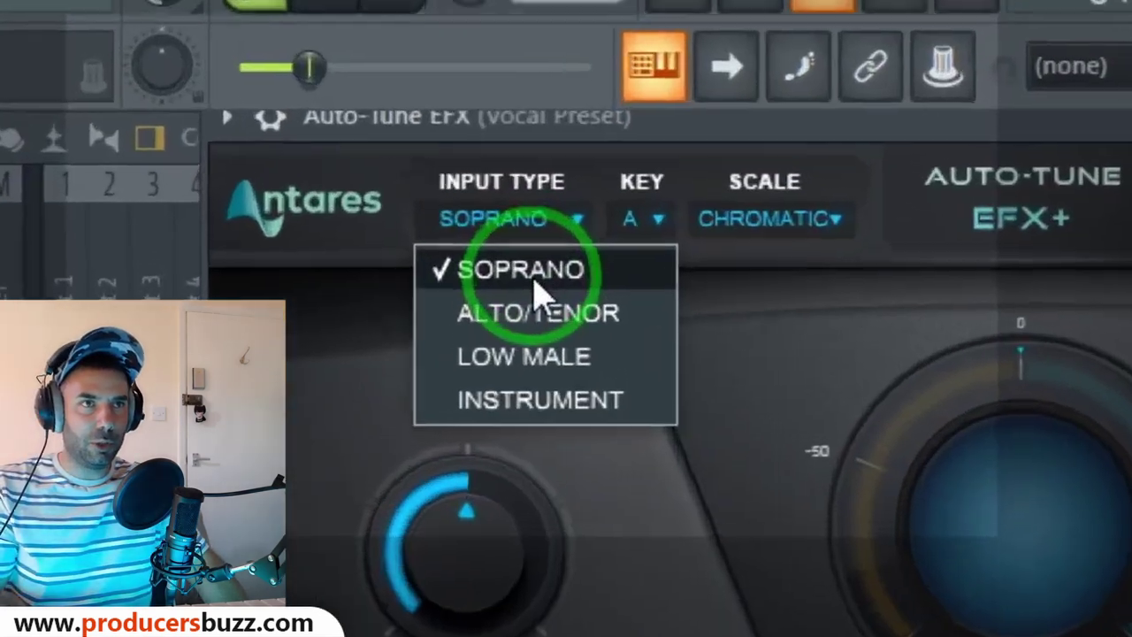
{"action": "left_click", "coordinate": [429, 138]}
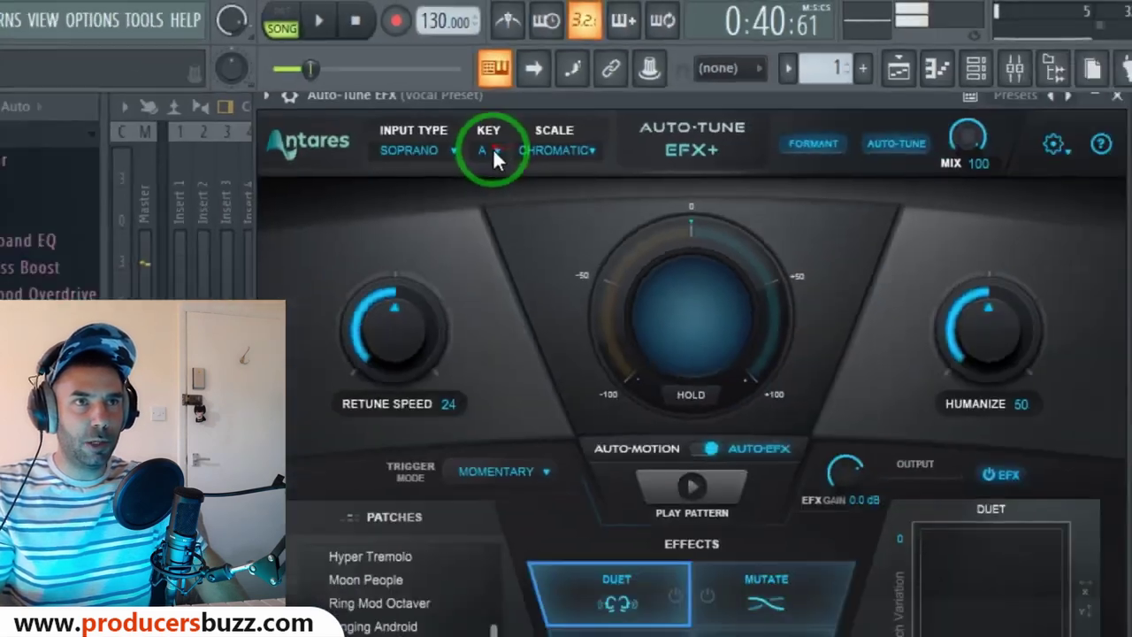
{"action": "left_click", "coordinate": [492, 150]}
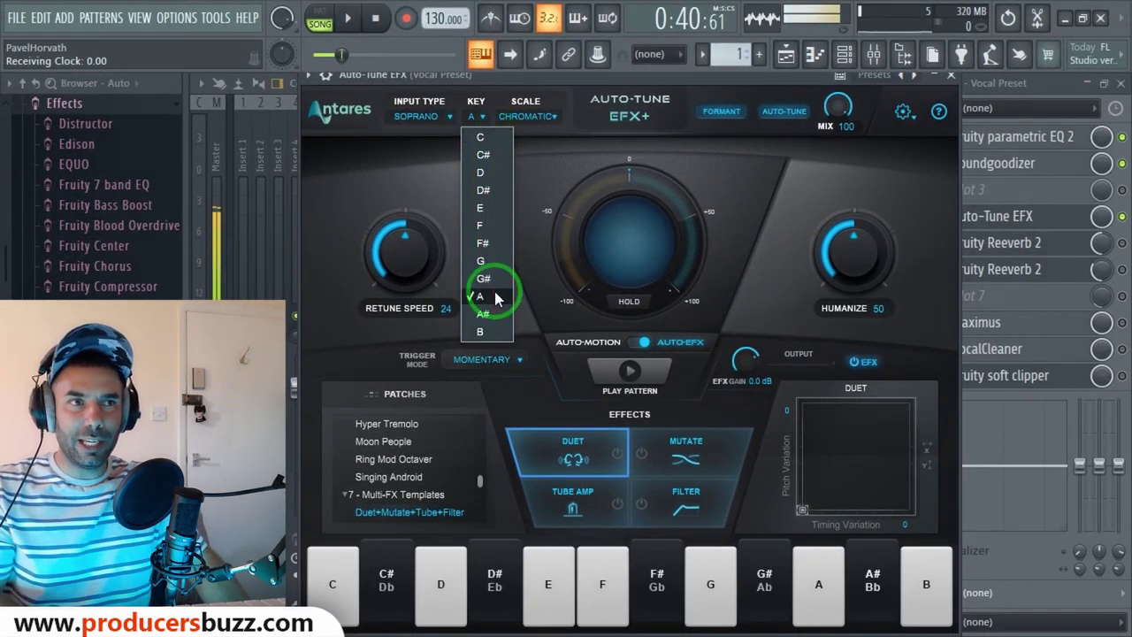
{"action": "left_click", "coordinate": [485, 297]}
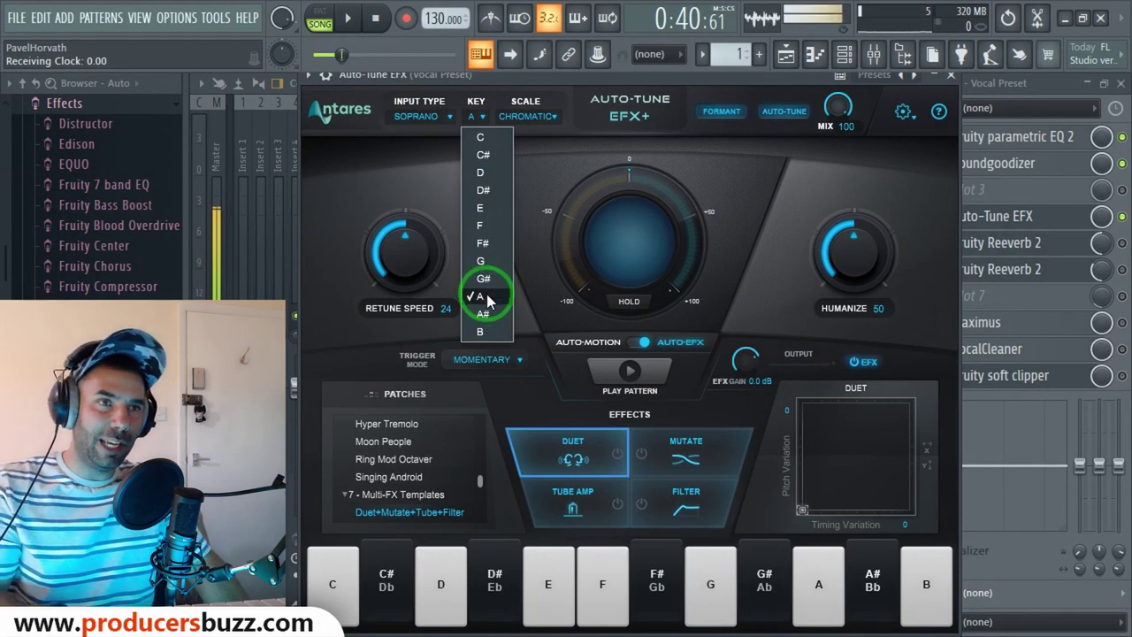
{"action": "left_click", "coordinate": [533, 117]}
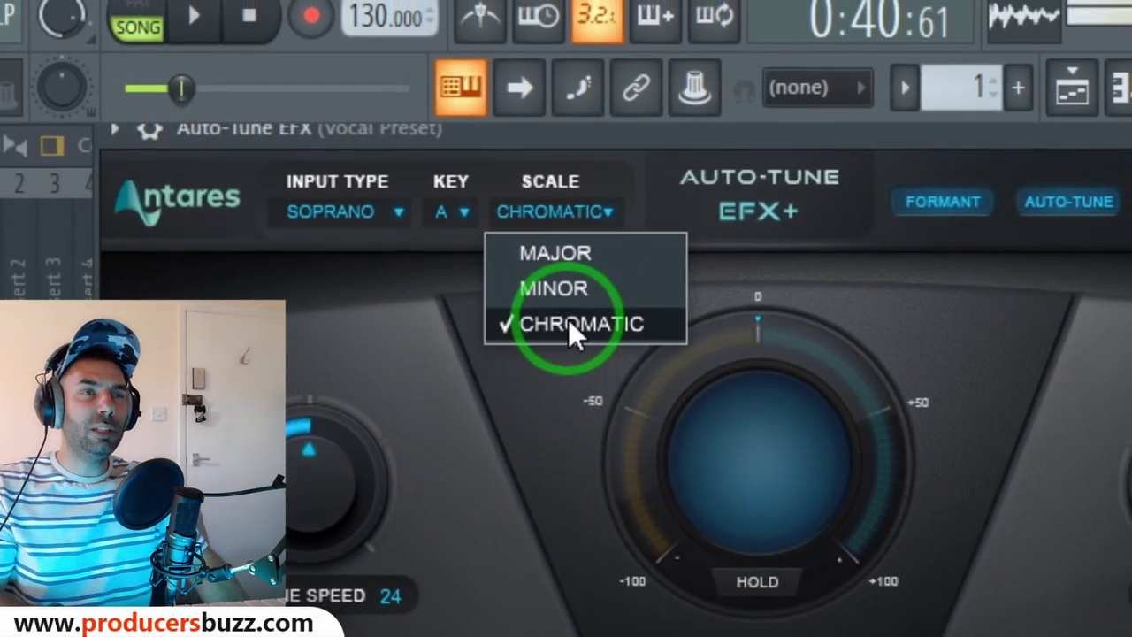
{"action": "left_click", "coordinate": [572, 326]}
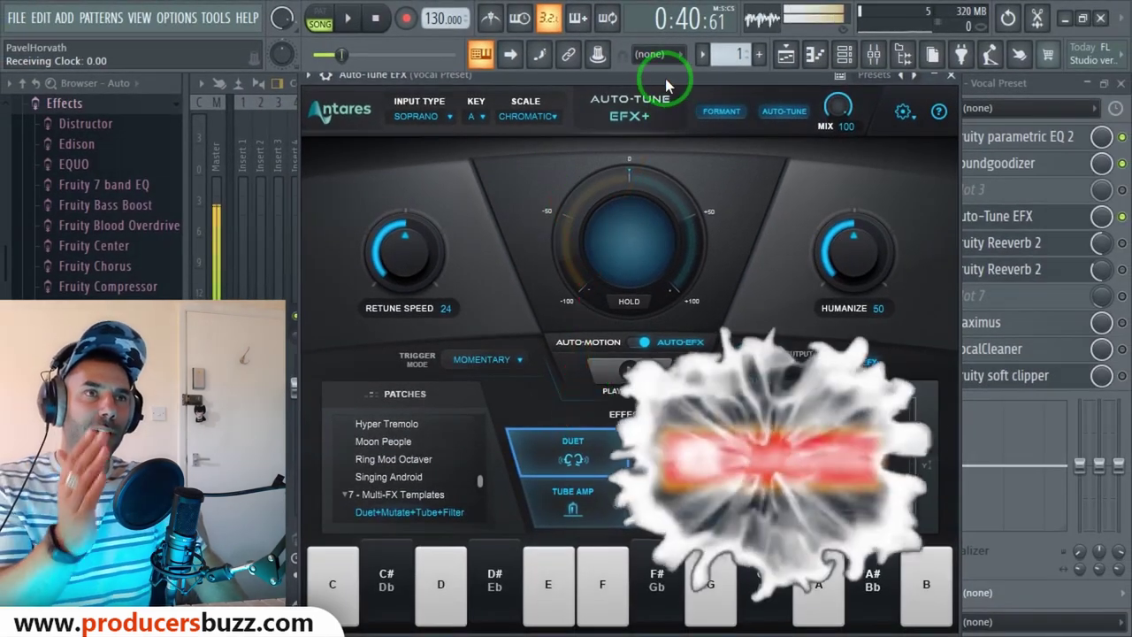
Step: Set the Auto-Tune EFX retune speed to 25 with humanize at 50, and try the Auto-Motion/Auto-EFX switch
{"action": "left_click_drag", "start_coordinate": [482, 74], "coordinate": [486, 83]}
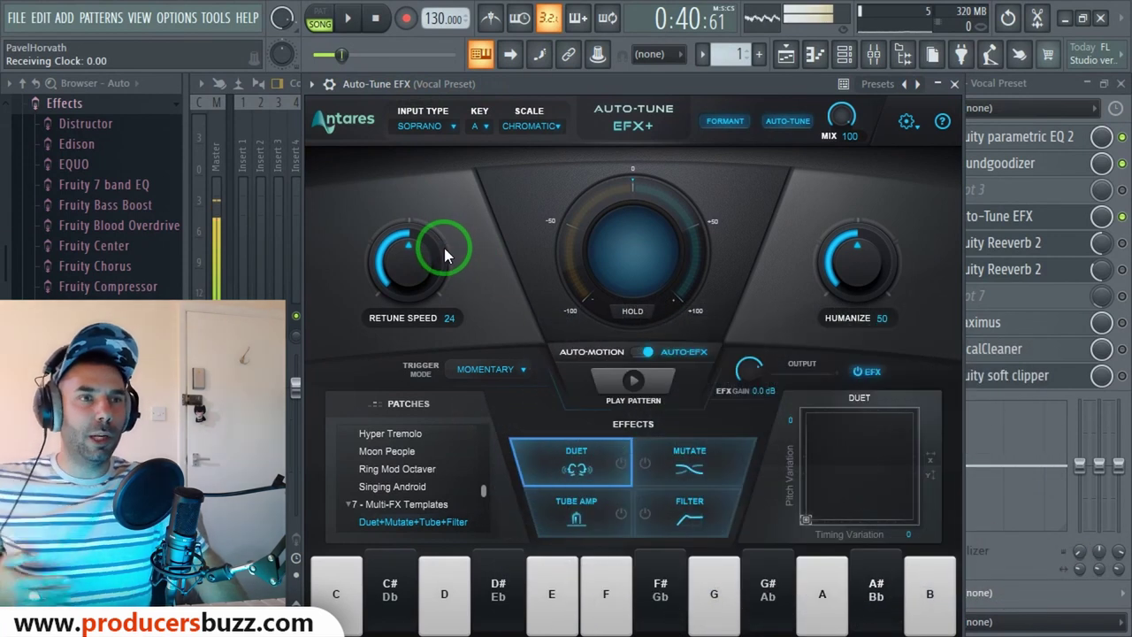
{"action": "left_click_drag", "start_coordinate": [416, 259], "coordinate": [409, 262]}
{"action": "left_click_drag", "start_coordinate": [852, 264], "coordinate": [849, 250]}
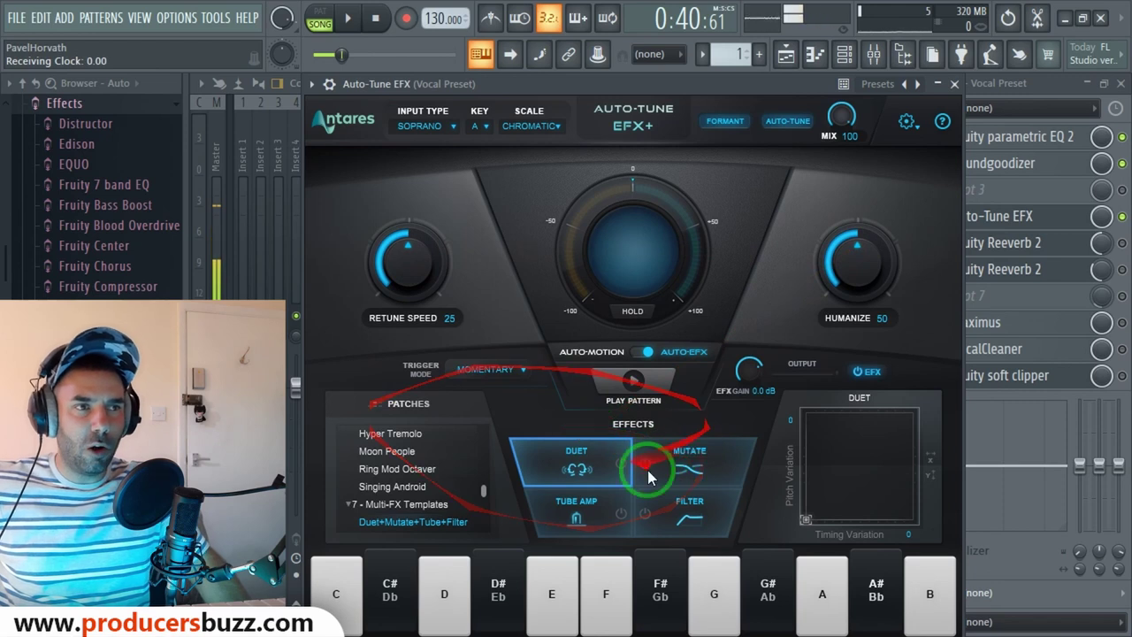
{"action": "left_click", "coordinate": [650, 354]}
{"action": "left_click", "coordinate": [670, 356]}
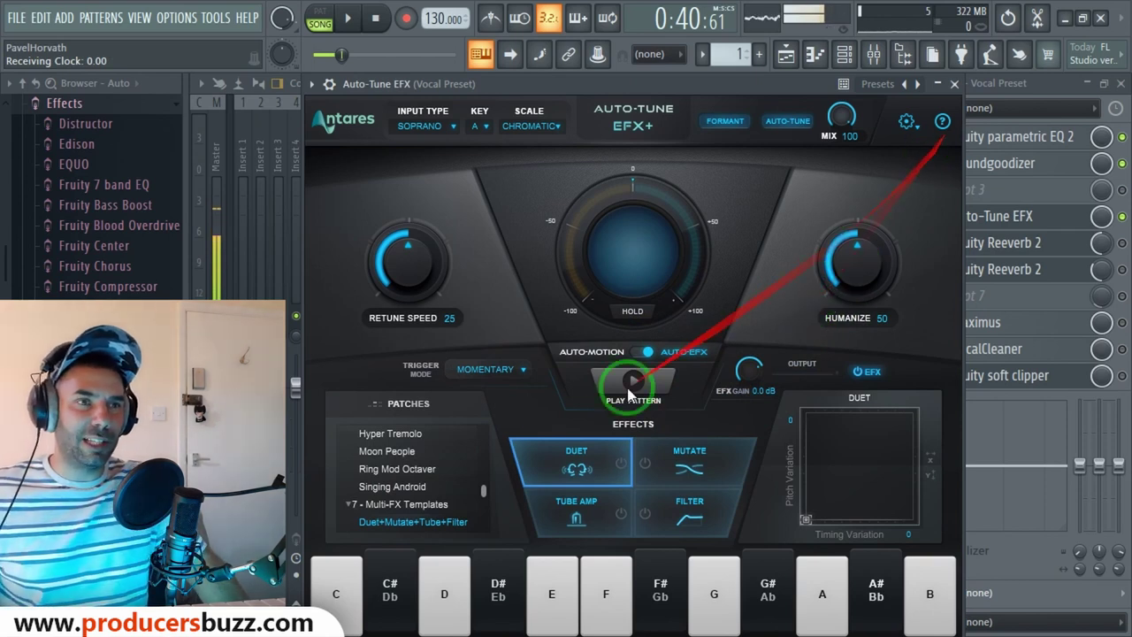
Step: Load the DISSONANCE patch from Extreme FX in Auto-Tune EFX, switch off its effect modules and close the plugin
{"action": "scroll", "coordinate": [398, 473], "scroll_direction": "up", "scroll_amount": 10}
{"action": "left_click", "coordinate": [390, 461]}
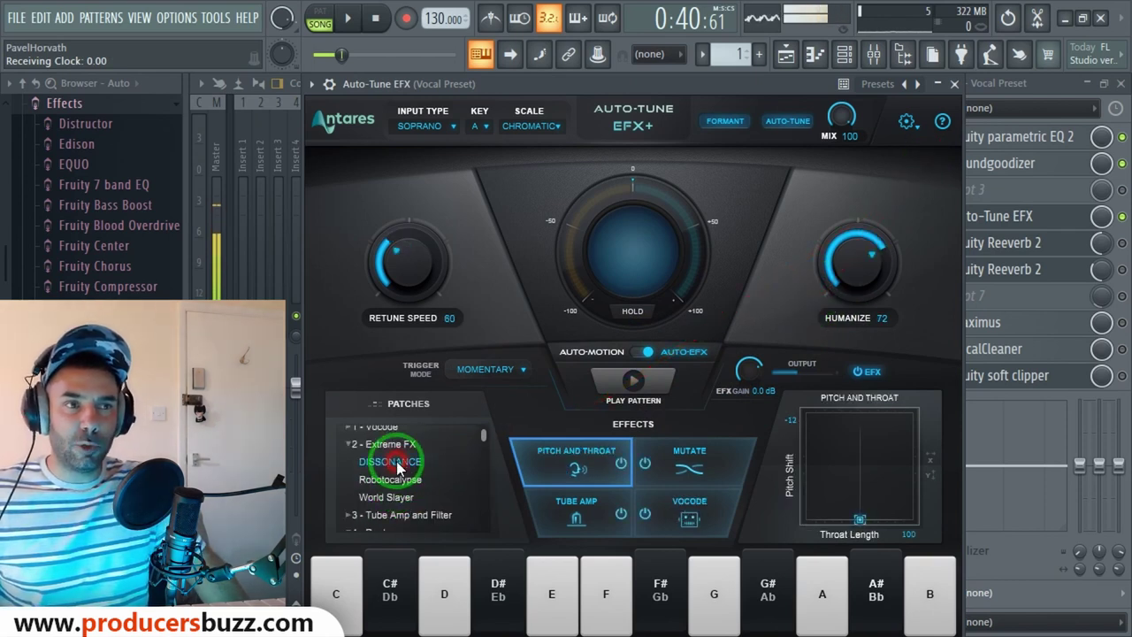
{"action": "left_click", "coordinate": [621, 462]}
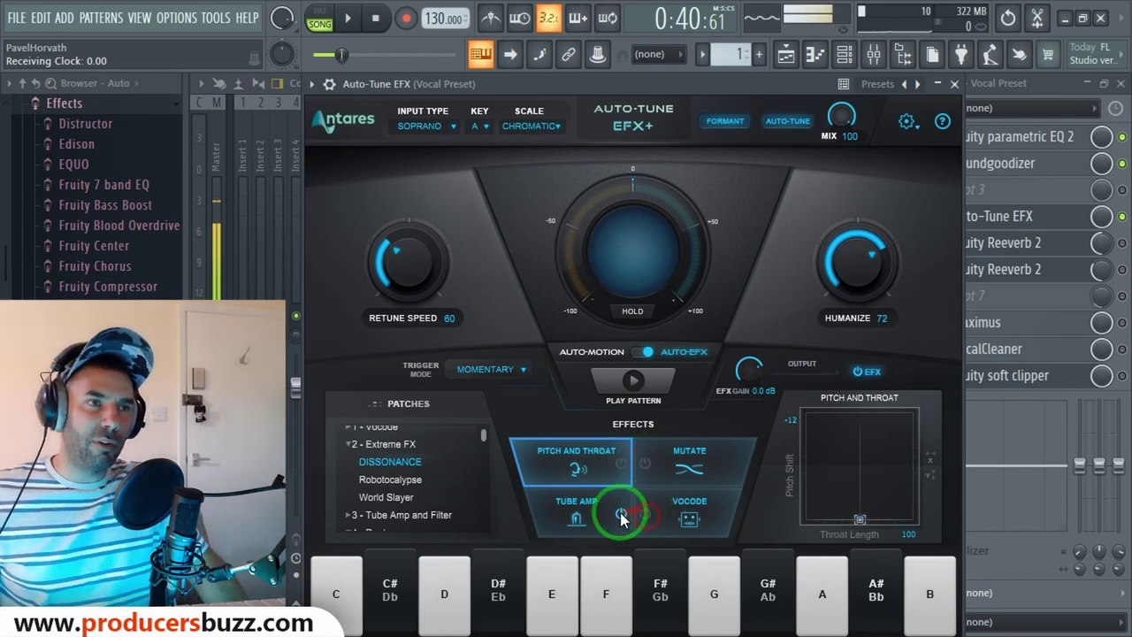
{"action": "left_click", "coordinate": [958, 84]}
Step: Compare the vocal playback with Auto-Tune EFX bypassed and enabled on the Vocal Preset track
{"action": "key", "text": "space"}
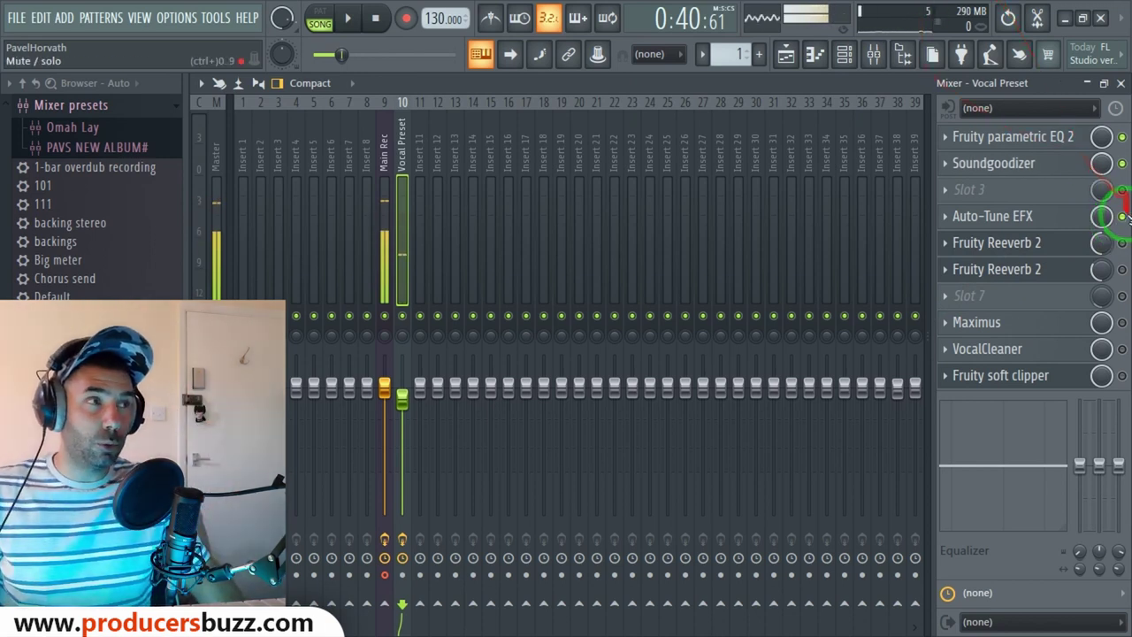
{"action": "key", "text": "space"}
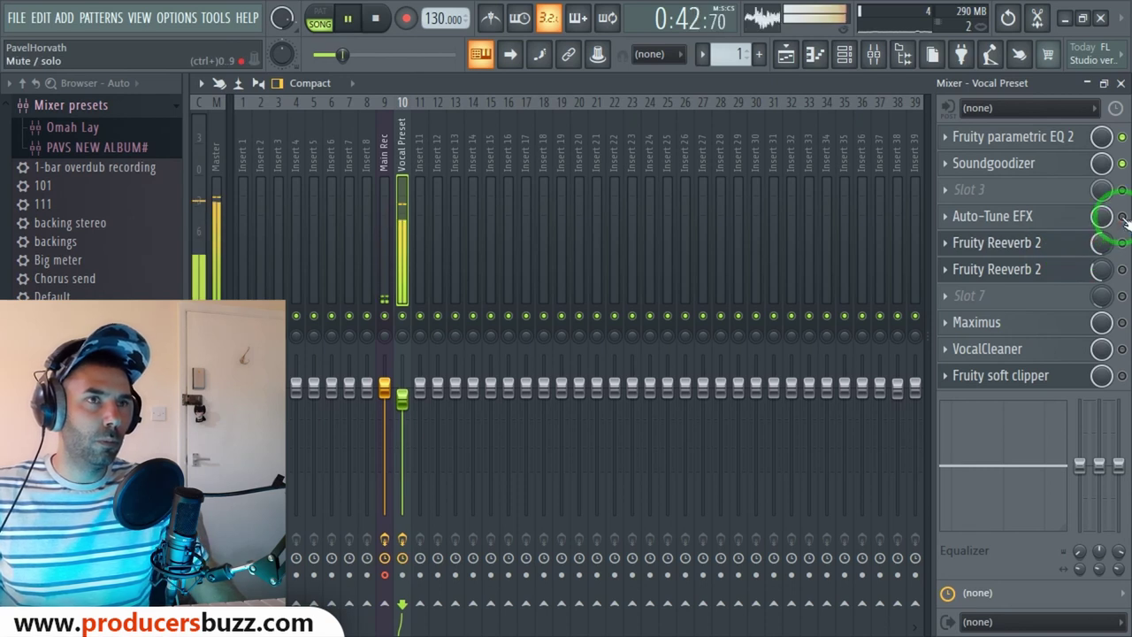
{"action": "left_click", "coordinate": [1122, 215]}
{"action": "key", "text": "space"}
{"action": "key", "text": "space"}
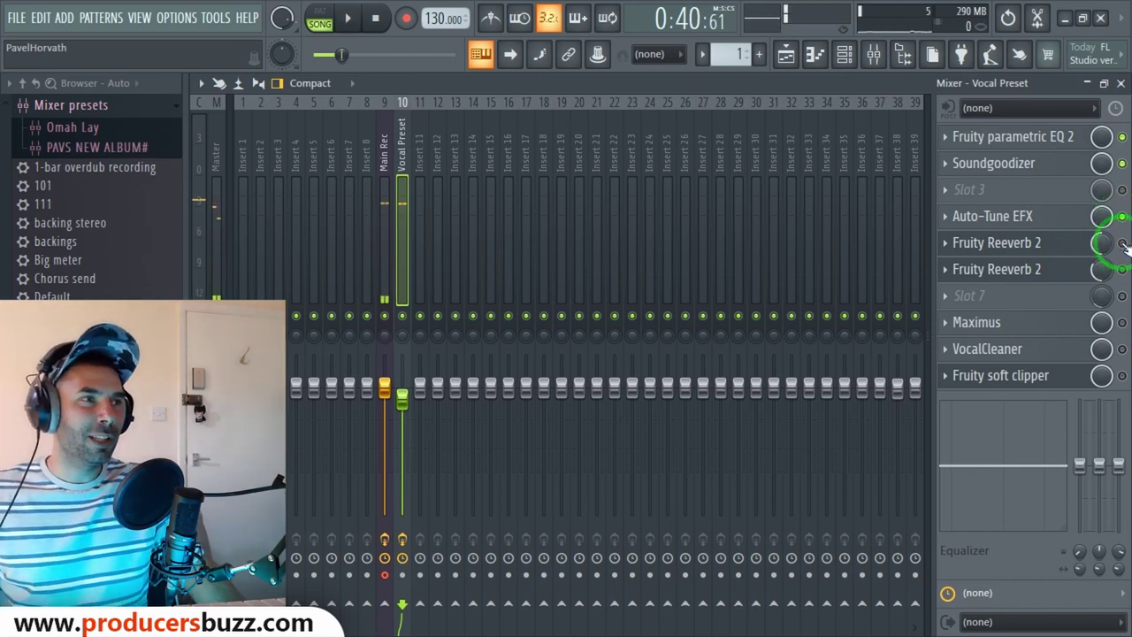
Step: Review the first Fruity Reeverb 2 on the Vocal Preset track, close it and audition the vocal playback
{"action": "left_click", "coordinate": [964, 243]}
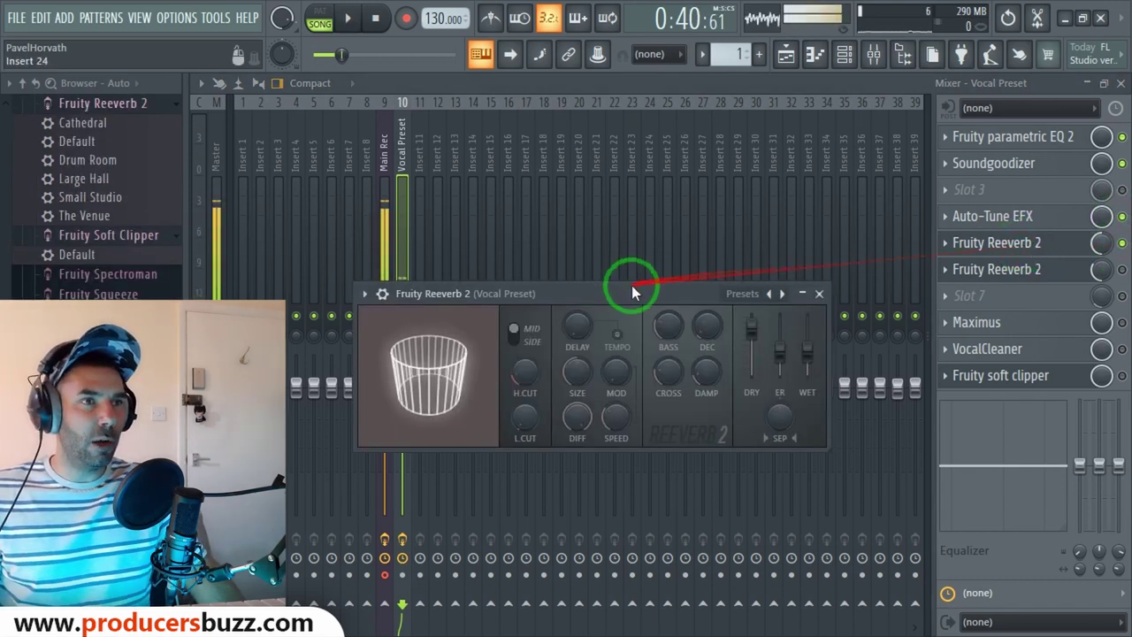
{"action": "left_click_drag", "start_coordinate": [628, 286], "coordinate": [597, 222]}
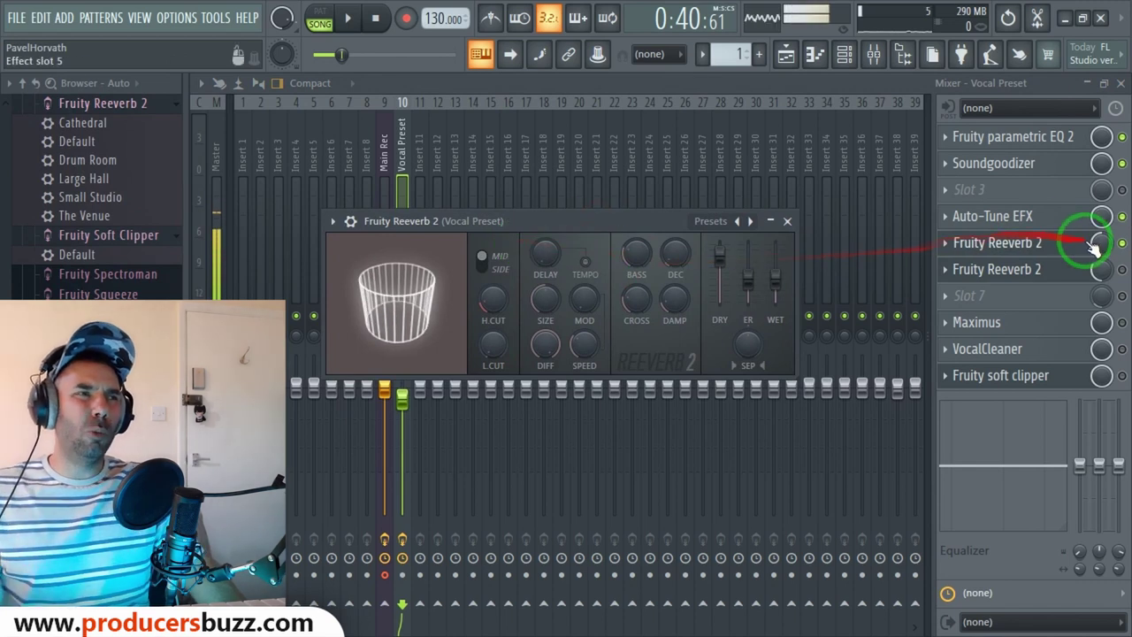
{"action": "left_click", "coordinate": [787, 221]}
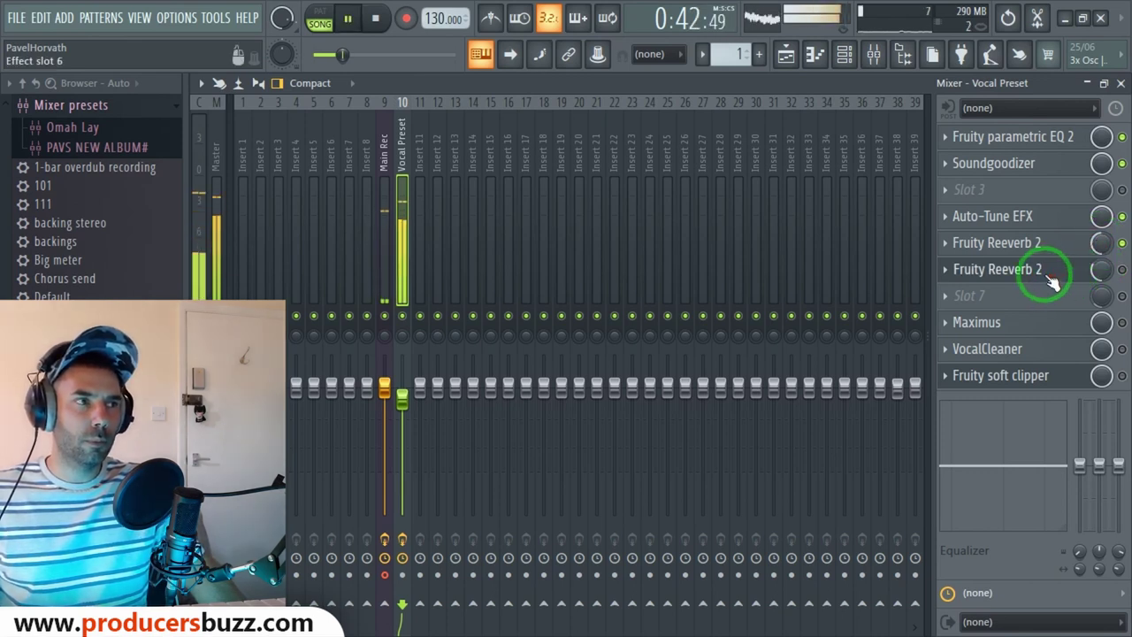
{"action": "key", "text": "space"}
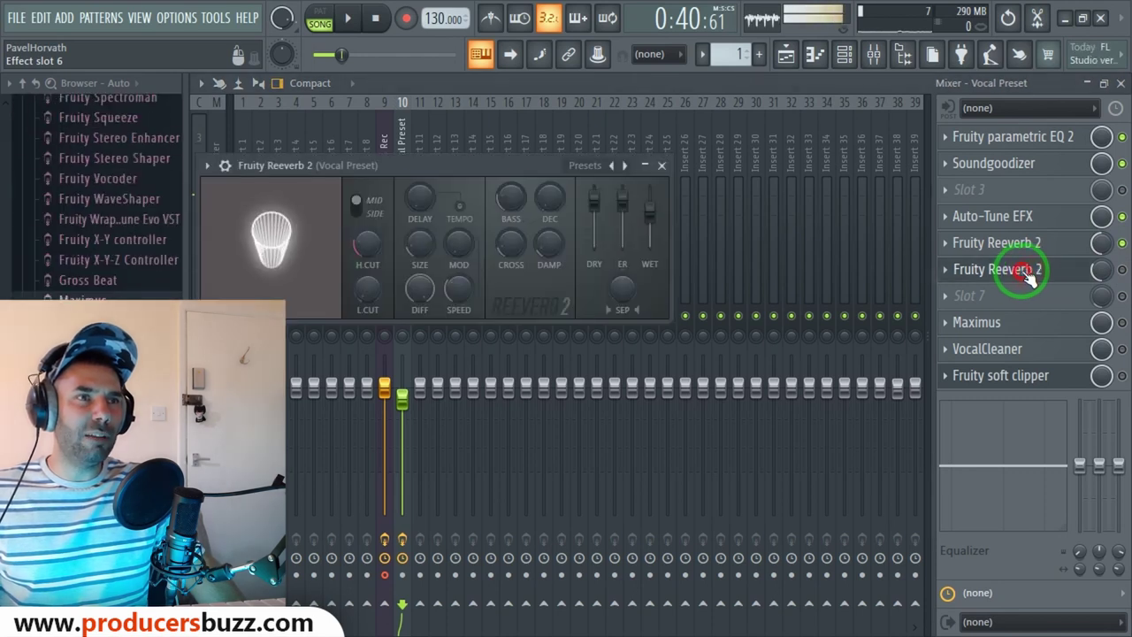
Step: Load the Small Studio preset in the second Fruity Reeverb 2 and close the plugin
{"action": "left_click", "coordinate": [207, 166]}
{"action": "mouse_move", "coordinate": [230, 237]}
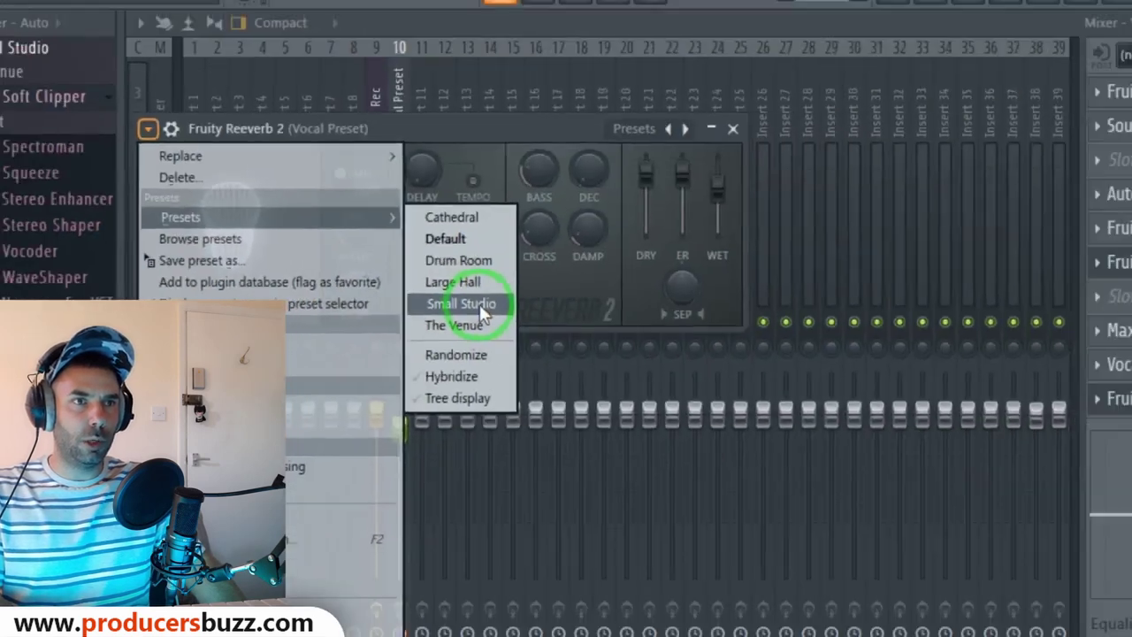
{"action": "left_click", "coordinate": [480, 305]}
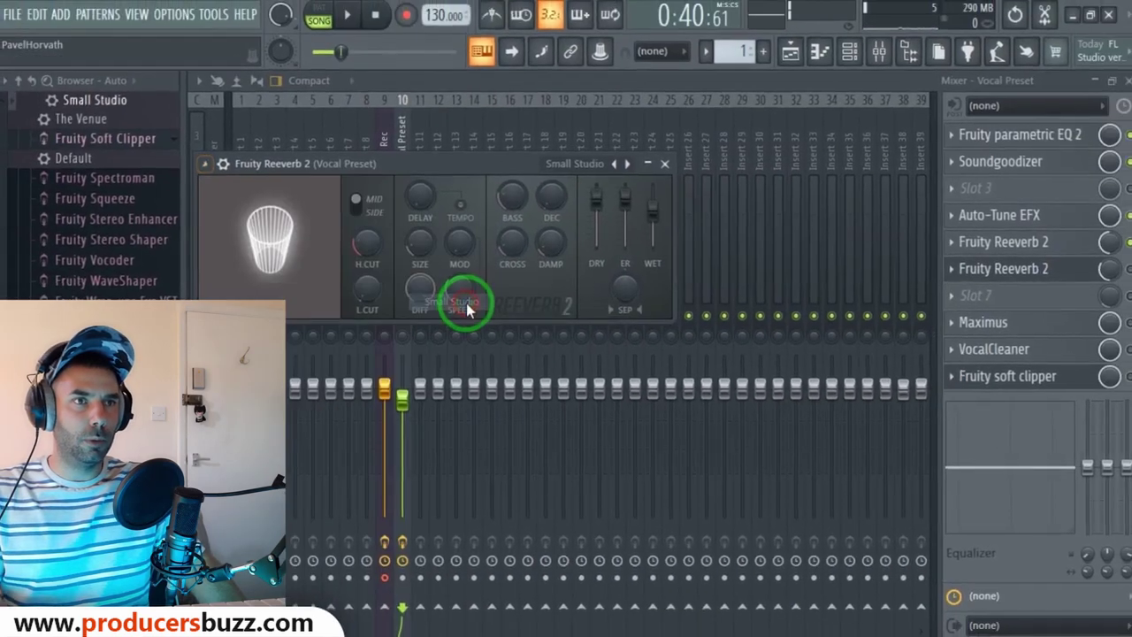
{"action": "left_click", "coordinate": [733, 128]}
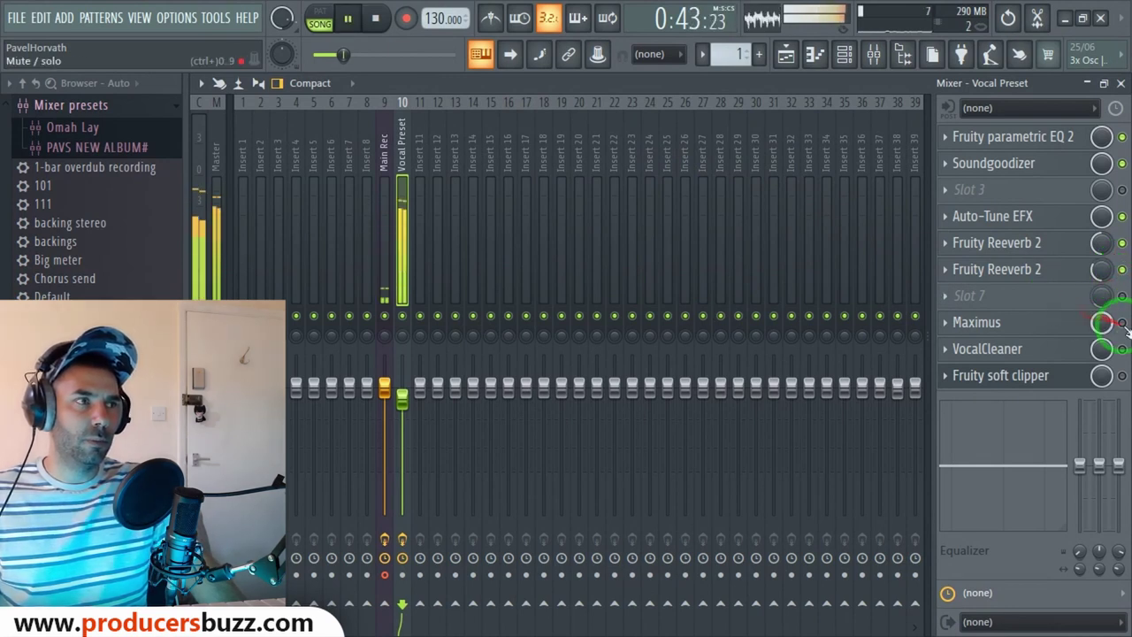
Step: Stop playback, enable Maximus on the Vocal Preset track and open its window beside the effect slots
{"action": "key", "text": "space"}
{"action": "left_click", "coordinate": [1005, 324]}
{"action": "left_click", "coordinate": [1121, 323]}
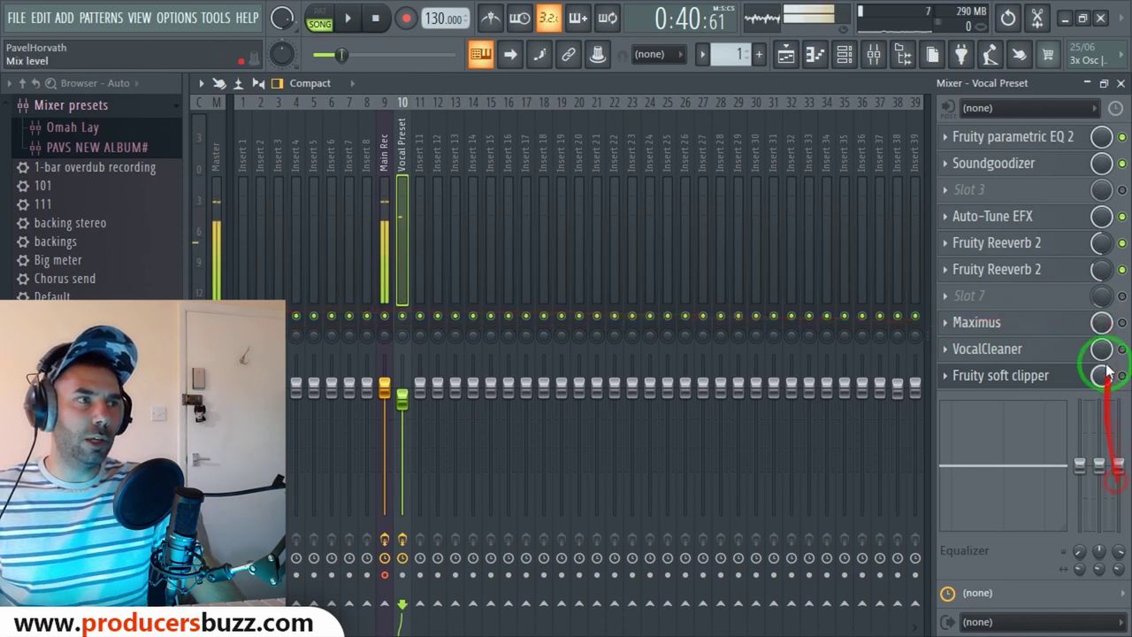
{"action": "left_click", "coordinate": [1122, 323]}
{"action": "left_click", "coordinate": [1023, 322]}
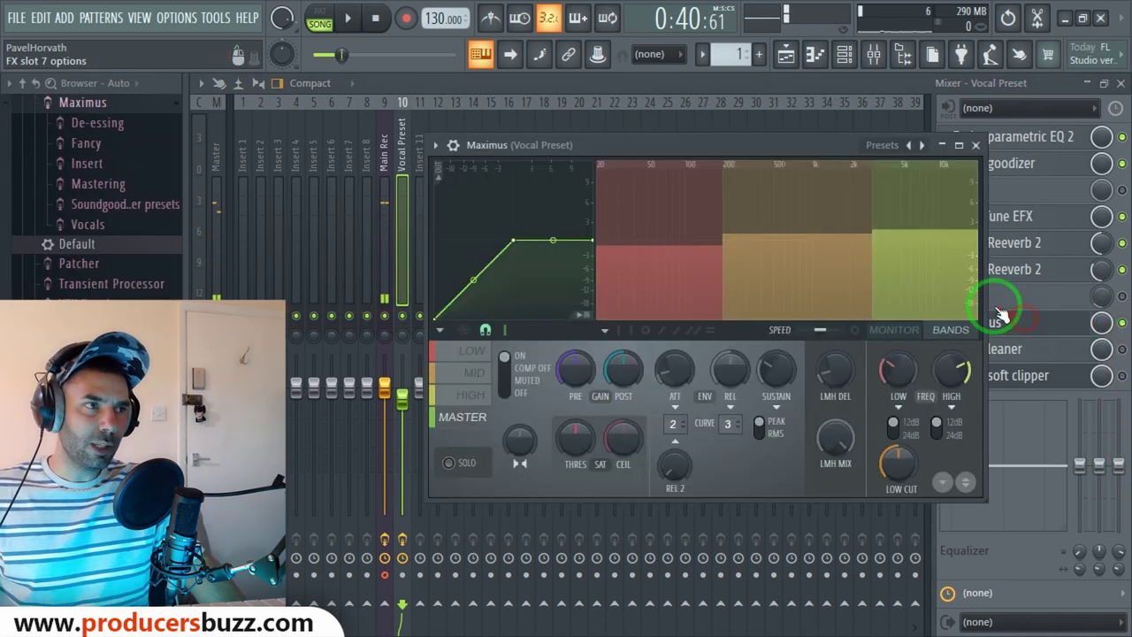
{"action": "left_click_drag", "start_coordinate": [869, 144], "coordinate": [834, 144]}
Step: Adjust the stereo separation of the low, mid and high bands in Maximus, with the mid band at 33% separated
{"action": "left_click", "coordinate": [433, 350]}
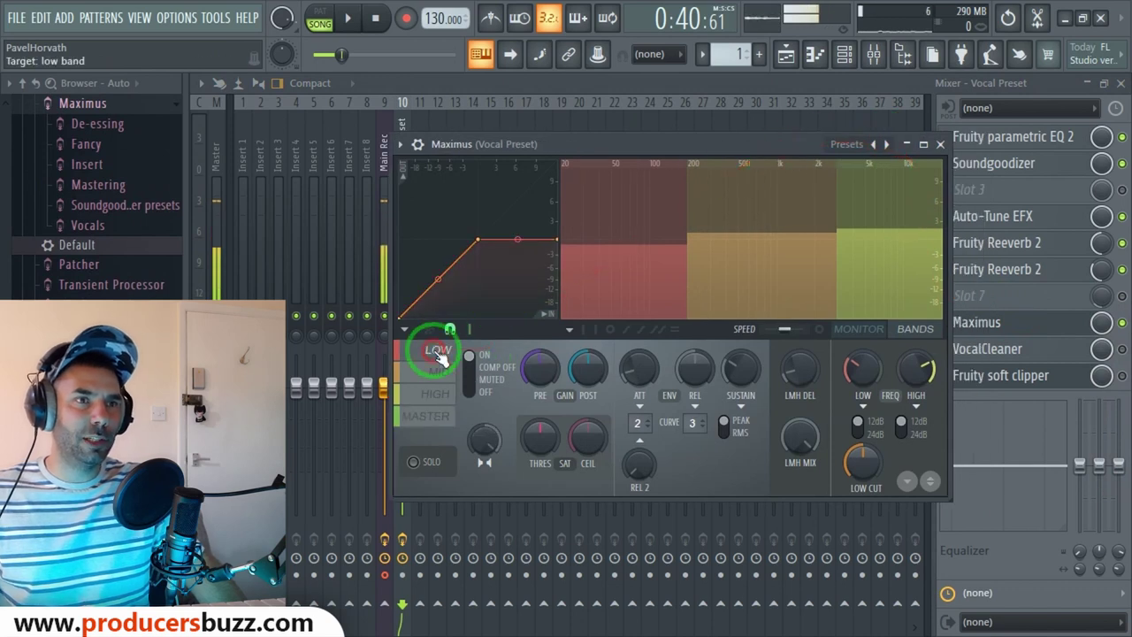
{"action": "left_click", "coordinate": [859, 328]}
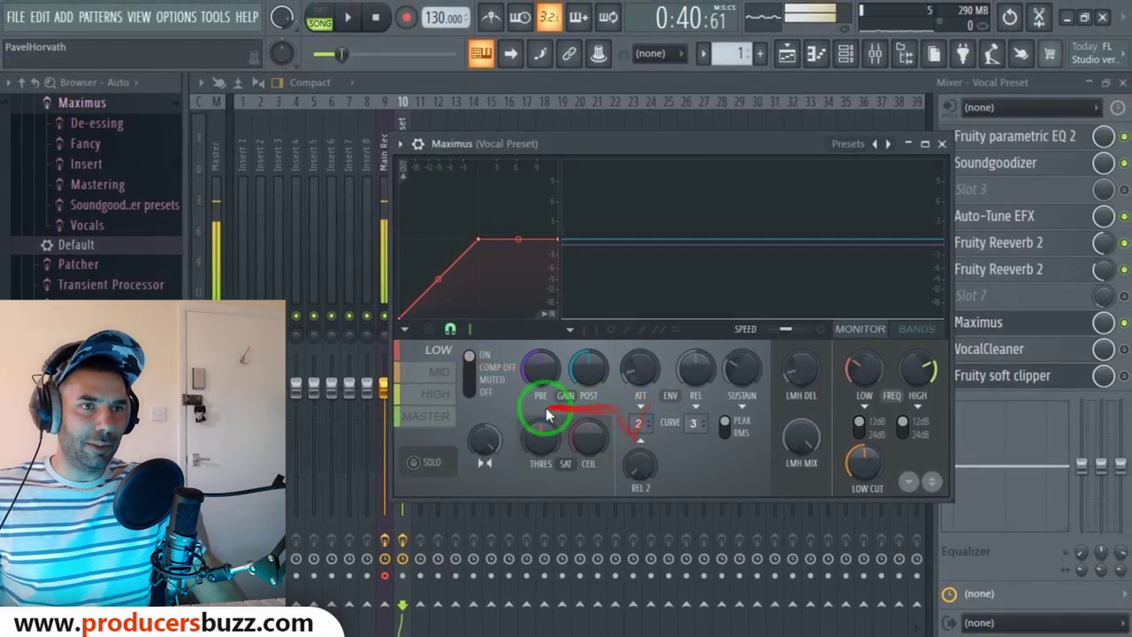
{"action": "mouse_move", "coordinate": [484, 440]}
{"action": "left_mouse_down"}
{"action": "mouse_move", "coordinate": [480, 485]}
{"action": "mouse_move", "coordinate": [482, 404]}
{"action": "mouse_move", "coordinate": [480, 513]}
{"action": "mouse_move", "coordinate": [513, 46]}
{"action": "mouse_move", "coordinate": [498, 581]}
{"action": "mouse_move", "coordinate": [463, 468]}
{"action": "mouse_move", "coordinate": [482, 432]}
{"action": "mouse_move", "coordinate": [483, 448]}
{"action": "left_mouse_up"}
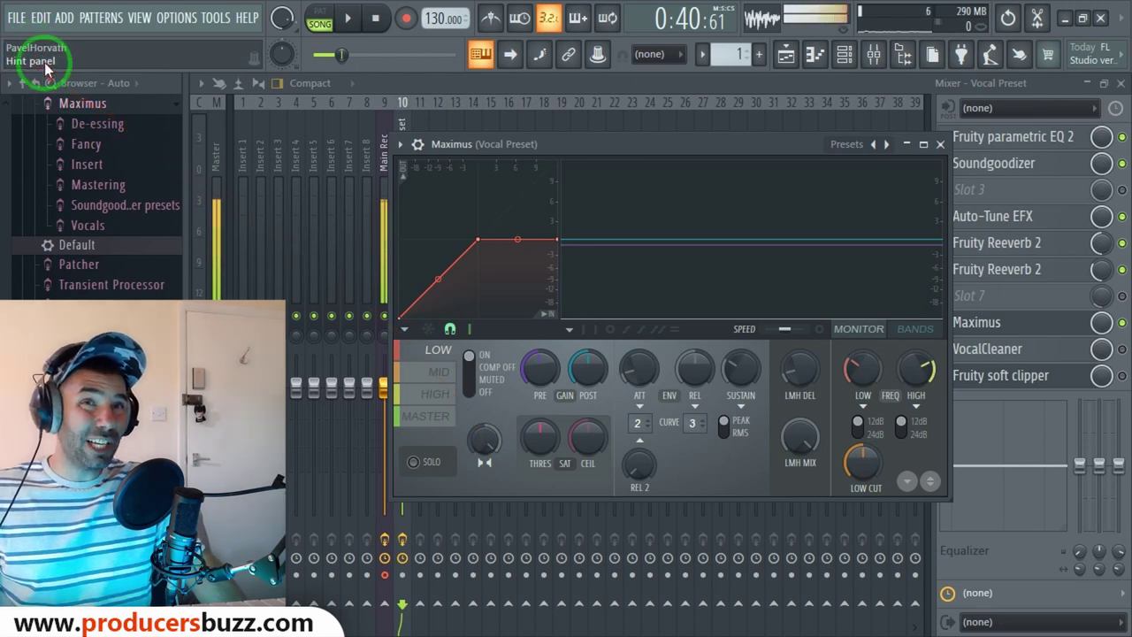
{"action": "left_click", "coordinate": [442, 372]}
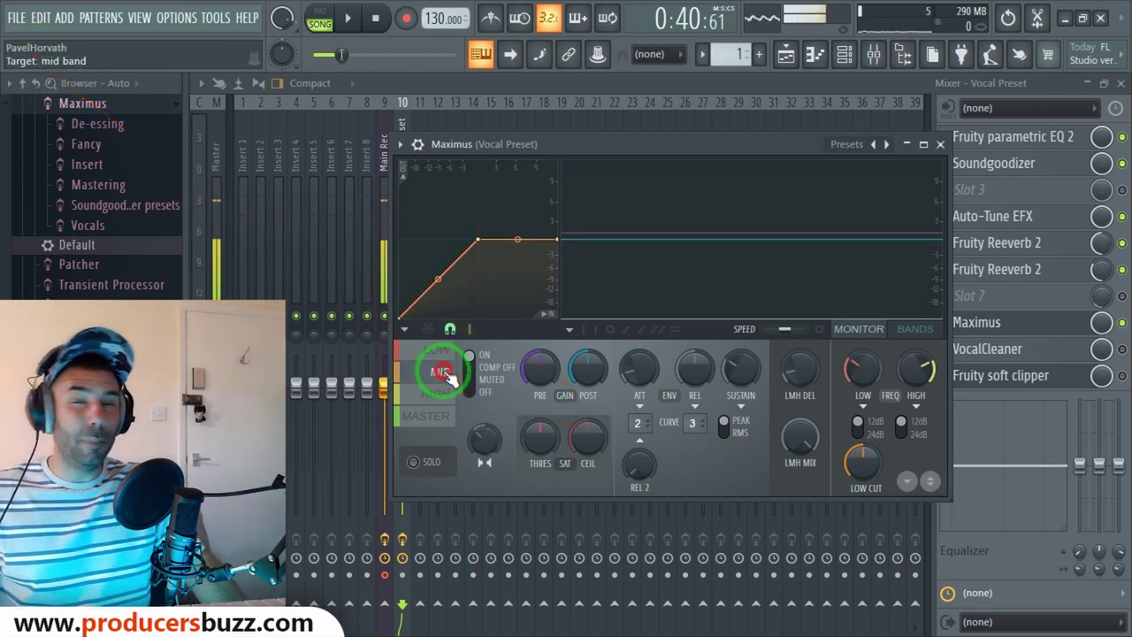
{"action": "mouse_move", "coordinate": [480, 460]}
{"action": "left_mouse_down"}
{"action": "mouse_move", "coordinate": [498, 380]}
{"action": "mouse_move", "coordinate": [500, 432]}
{"action": "mouse_move", "coordinate": [485, 444]}
{"action": "left_mouse_up"}
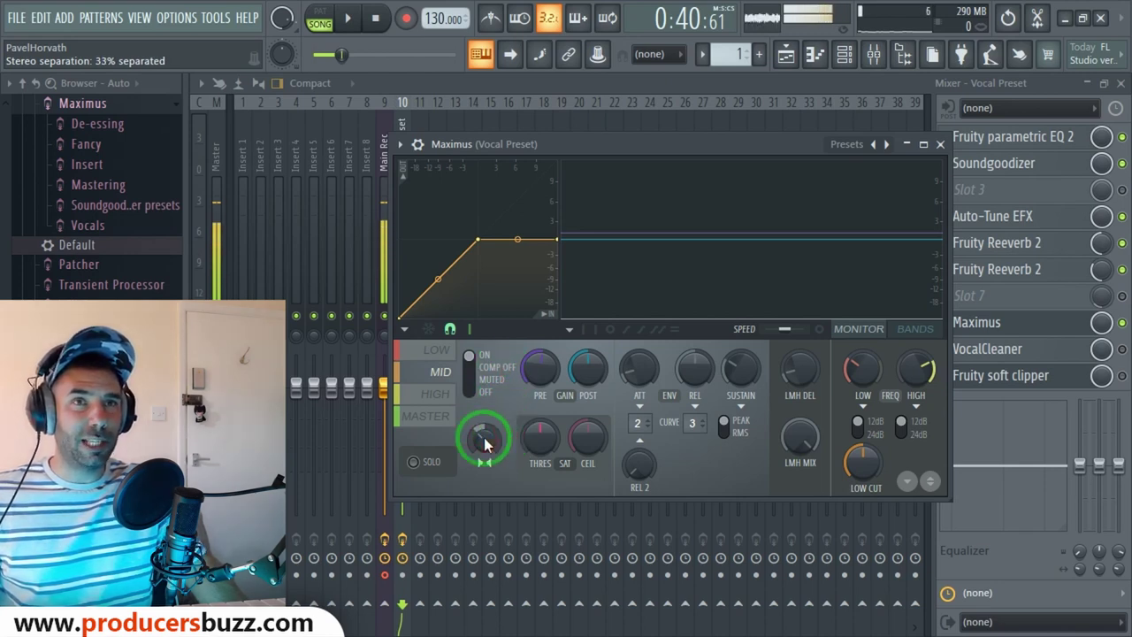
{"action": "left_click", "coordinate": [440, 395]}
{"action": "left_click_drag", "start_coordinate": [482, 437], "coordinate": [510, 435]}
{"action": "left_click", "coordinate": [427, 416]}
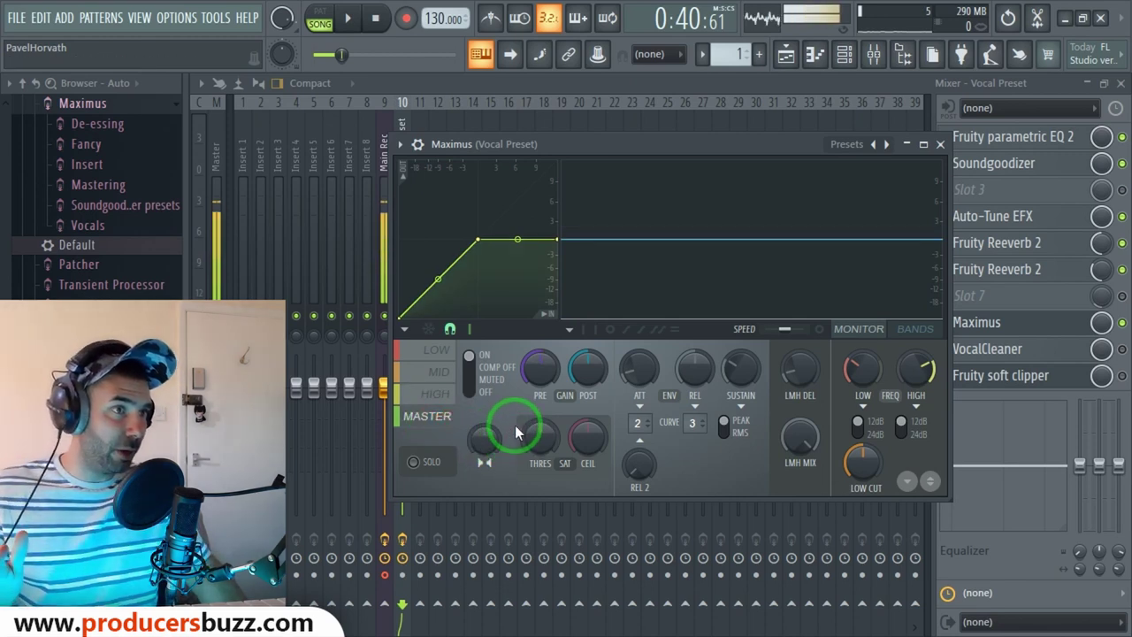
Step: Set the Maximus low cut to 19 Hz and show the frequency bands display
{"action": "left_click_drag", "start_coordinate": [796, 432], "coordinate": [867, 416]}
{"action": "left_click_drag", "start_coordinate": [862, 461], "coordinate": [864, 467]}
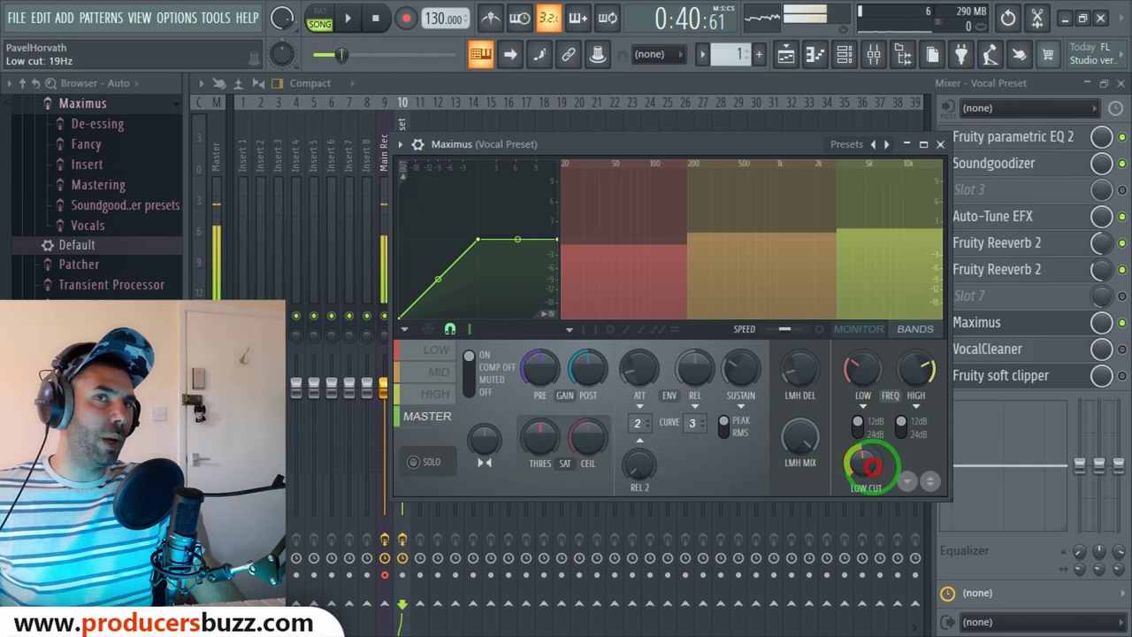
{"action": "mouse_move", "coordinate": [876, 460]}
{"action": "left_mouse_down"}
{"action": "mouse_move", "coordinate": [863, 464]}
{"action": "mouse_move", "coordinate": [863, 486]}
{"action": "mouse_move", "coordinate": [859, 462]}
{"action": "left_mouse_up"}
{"action": "left_click", "coordinate": [920, 332]}
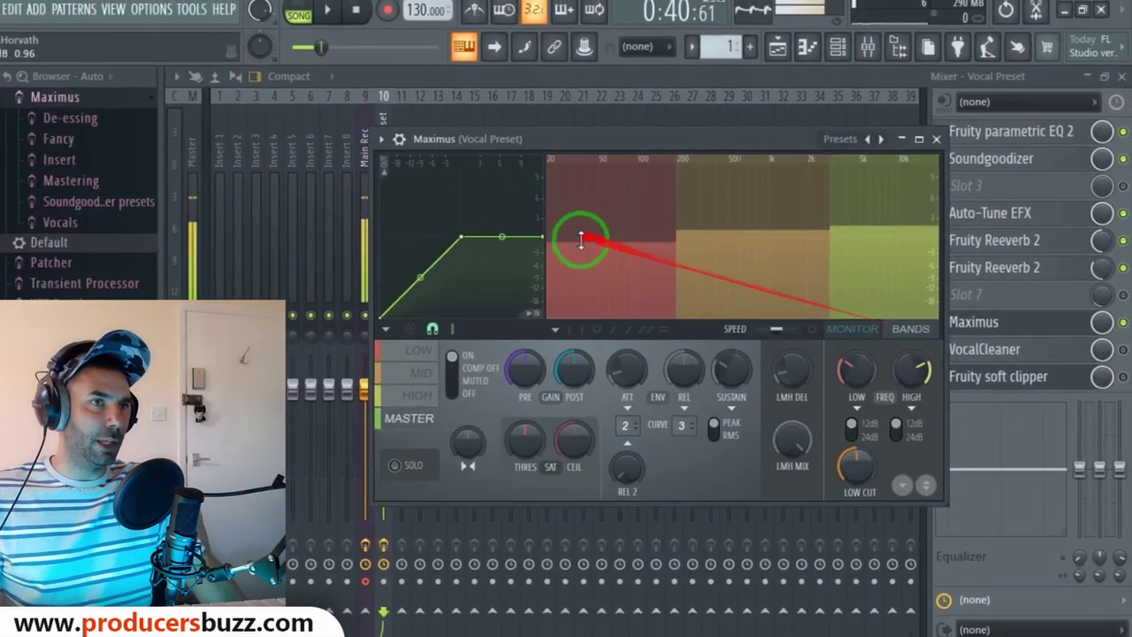
Step: Set the low, mid and high band pre gains in Maximus, with the high band at 1.7 dB, and close the plugin
{"action": "left_click_drag", "start_coordinate": [578, 239], "coordinate": [601, 250]}
{"action": "left_click_drag", "start_coordinate": [733, 235], "coordinate": [735, 239]}
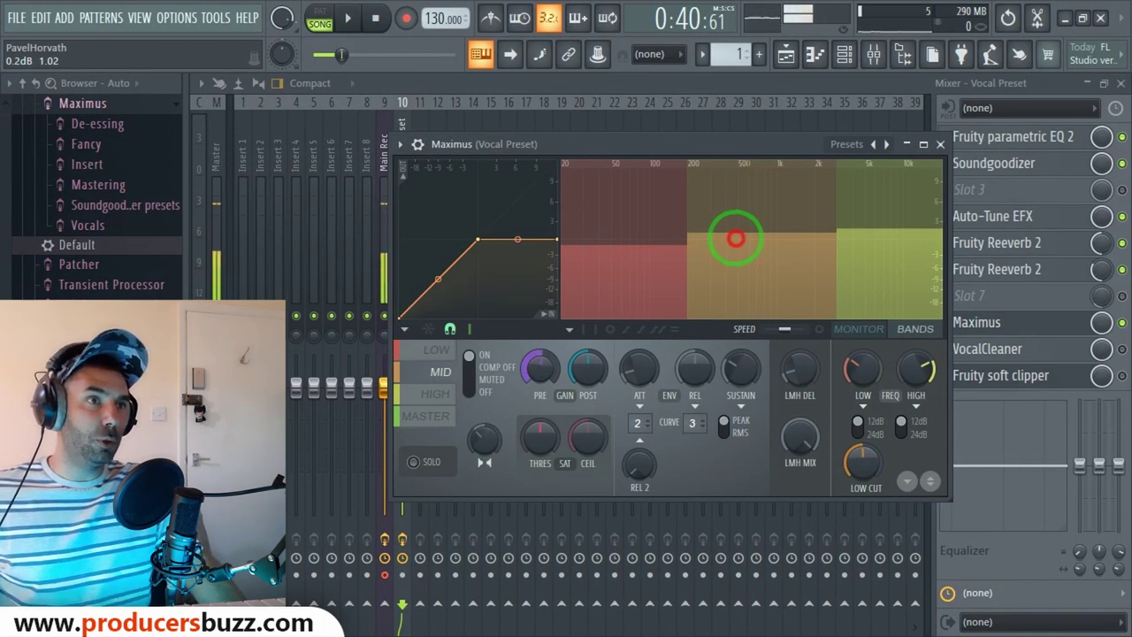
{"action": "left_click_drag", "start_coordinate": [733, 237], "coordinate": [814, 235]}
{"action": "left_click", "coordinate": [910, 230]}
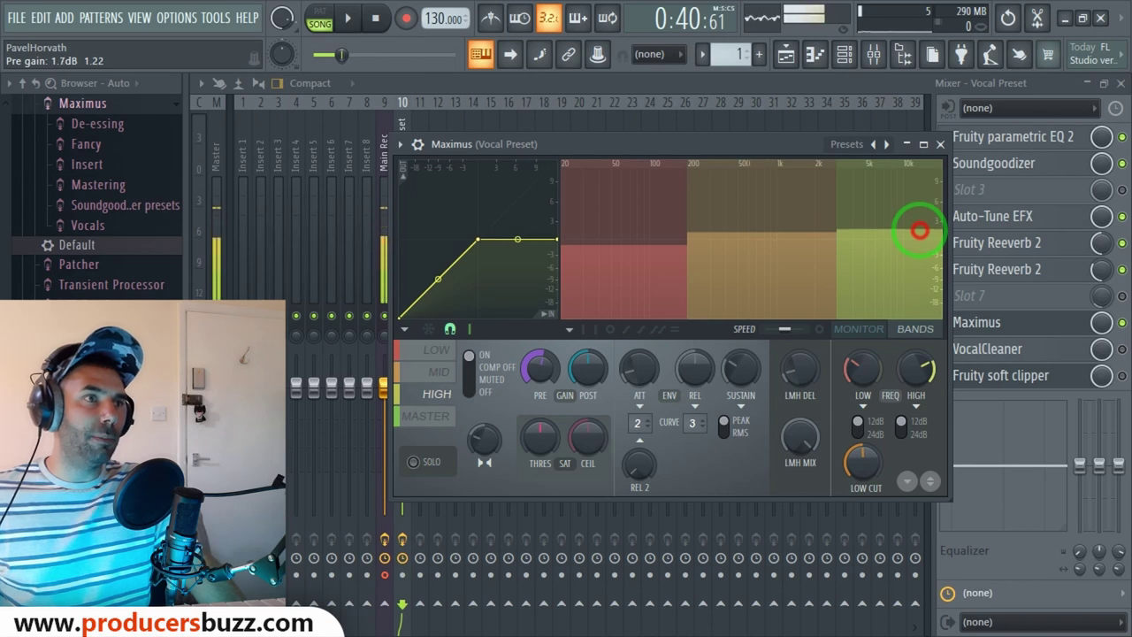
{"action": "left_click_drag", "start_coordinate": [920, 228], "coordinate": [906, 237]}
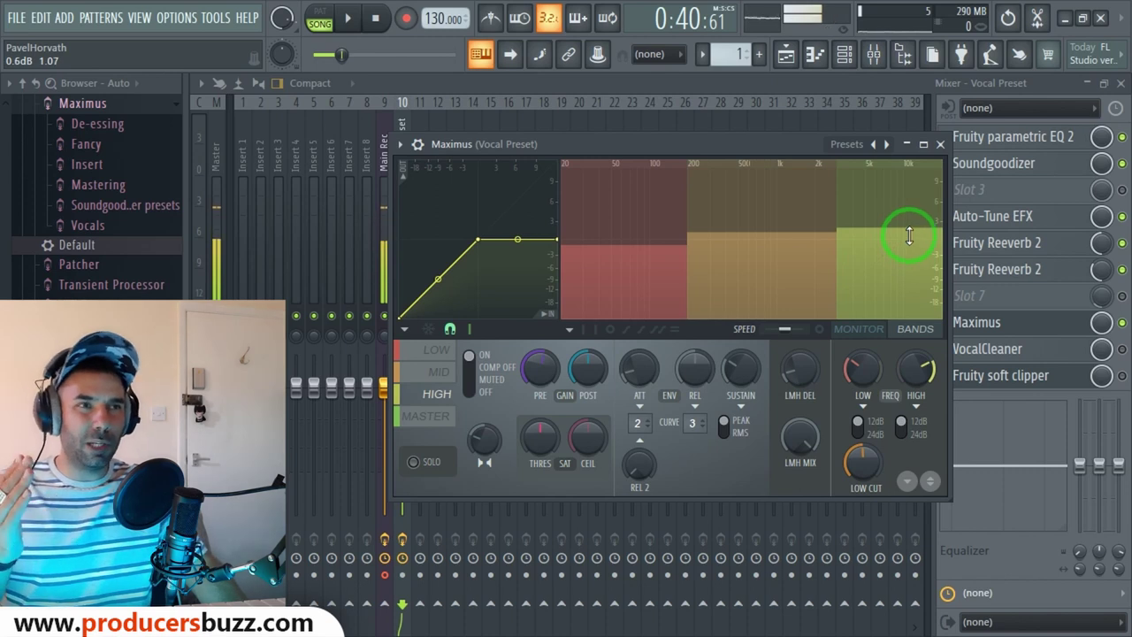
{"action": "left_click_drag", "start_coordinate": [904, 236], "coordinate": [890, 233]}
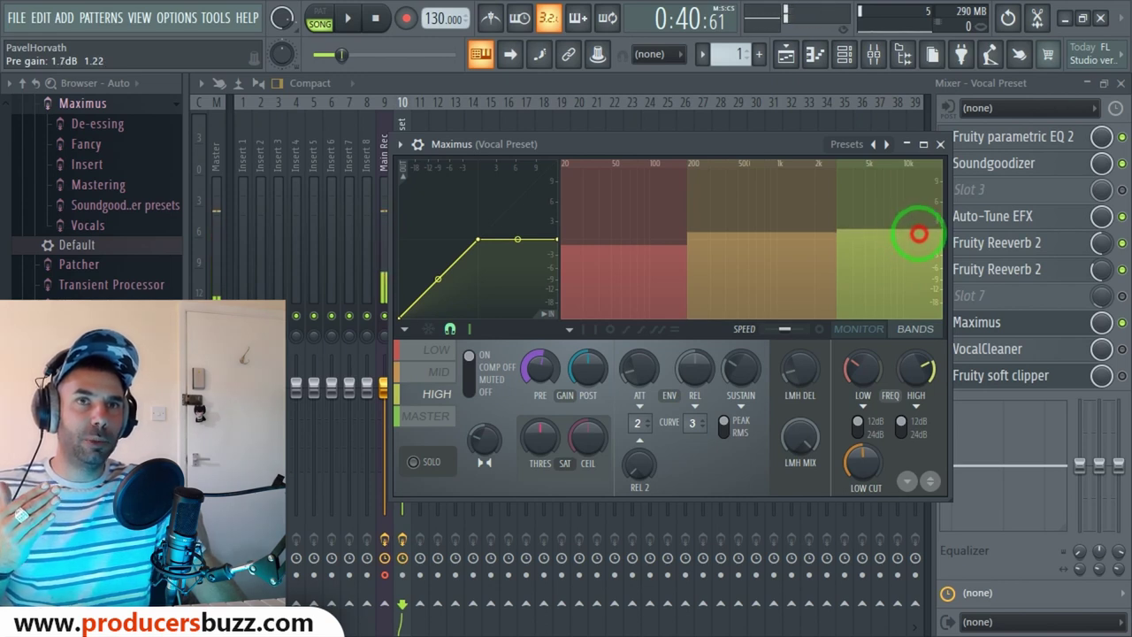
{"action": "left_click", "coordinate": [940, 144]}
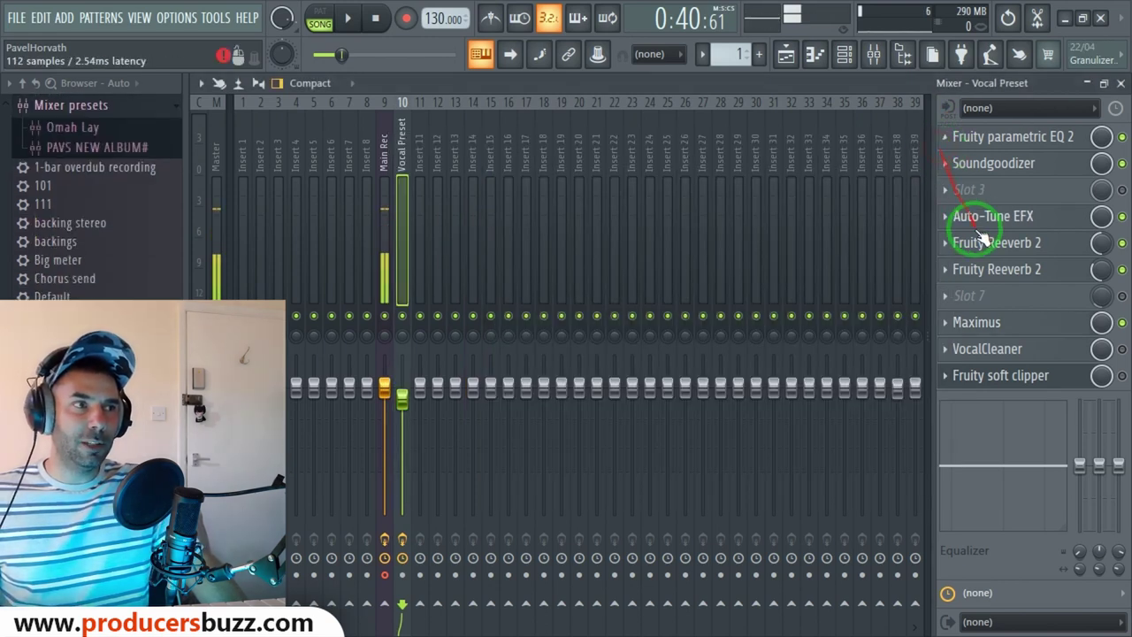
Step: Review the VocalCleaner settings with its male hip hop de-esser preset and close the plugin
{"action": "left_click", "coordinate": [1018, 350]}
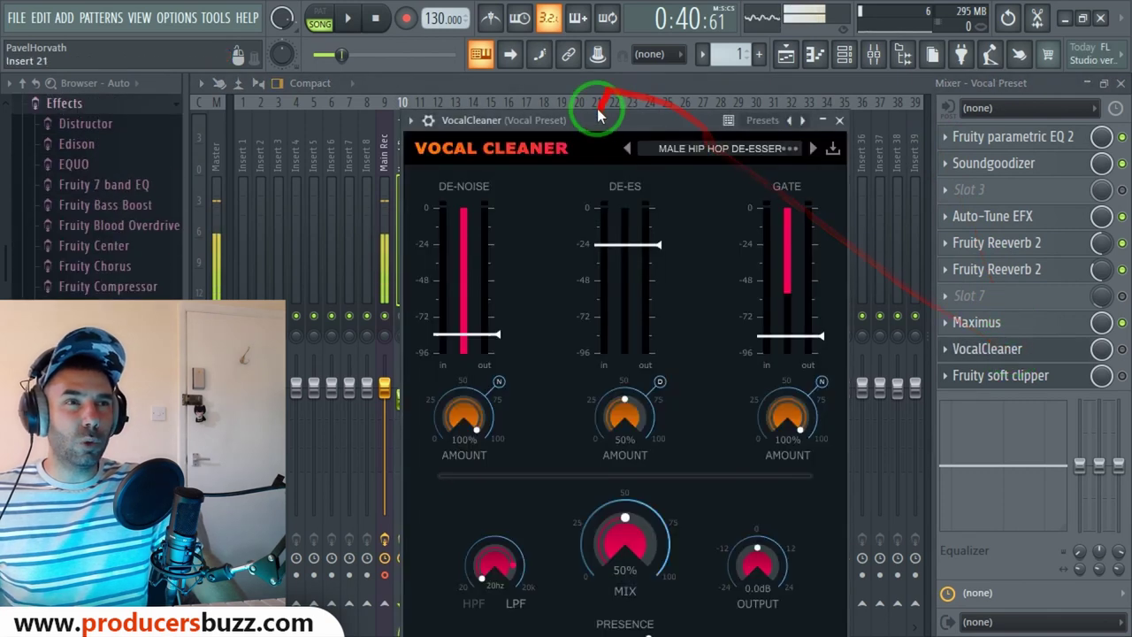
{"action": "left_click_drag", "start_coordinate": [599, 130], "coordinate": [595, 122]}
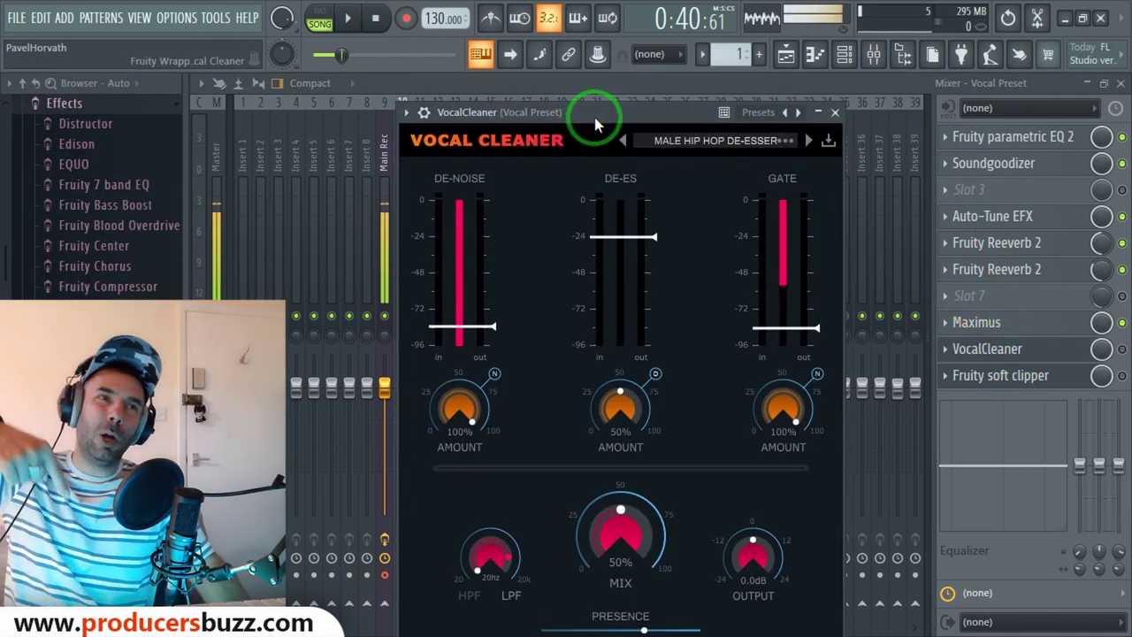
{"action": "left_click", "coordinate": [833, 113]}
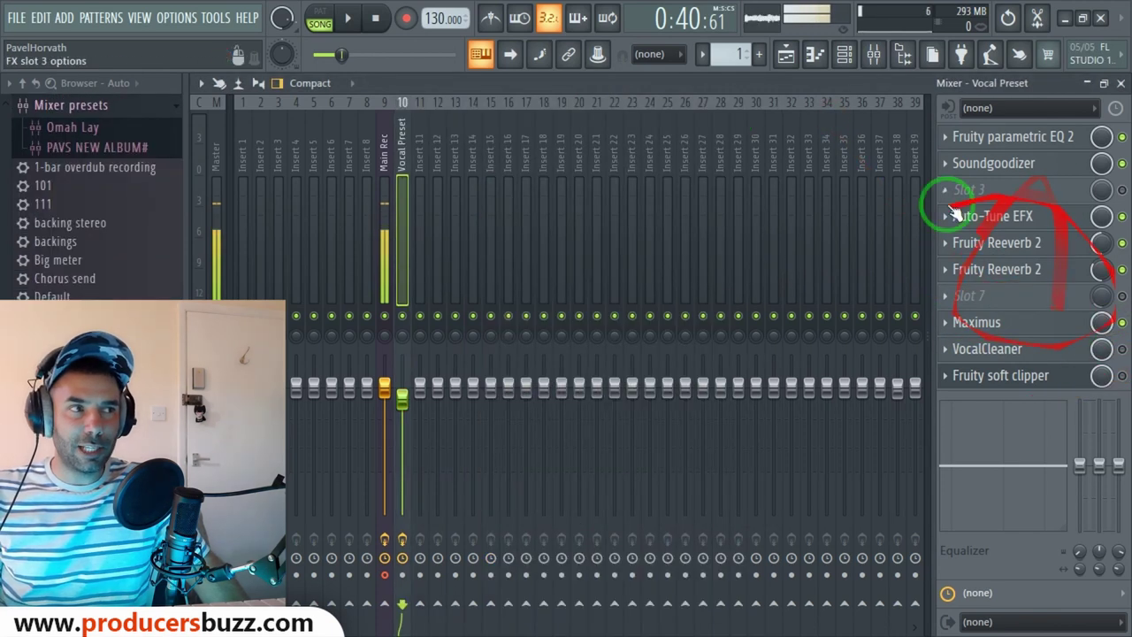
Step: Compare the vocal playback with Maximus enabled and bypassed, and bring the Playlist with the vocal clip into view
{"action": "key", "text": "space"}
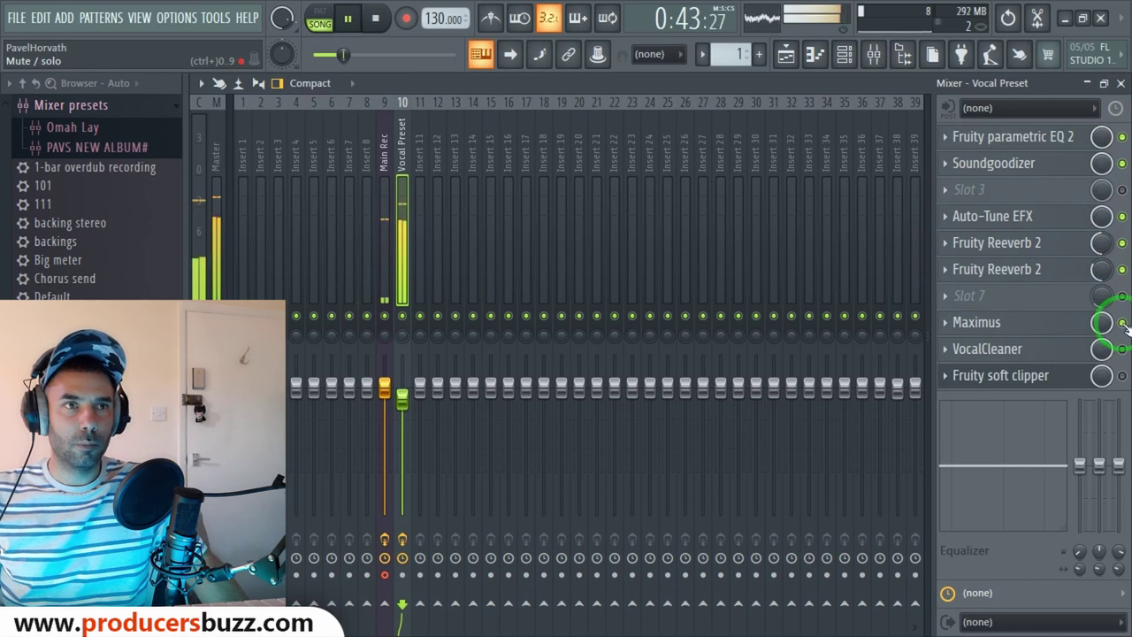
{"action": "key", "text": "space"}
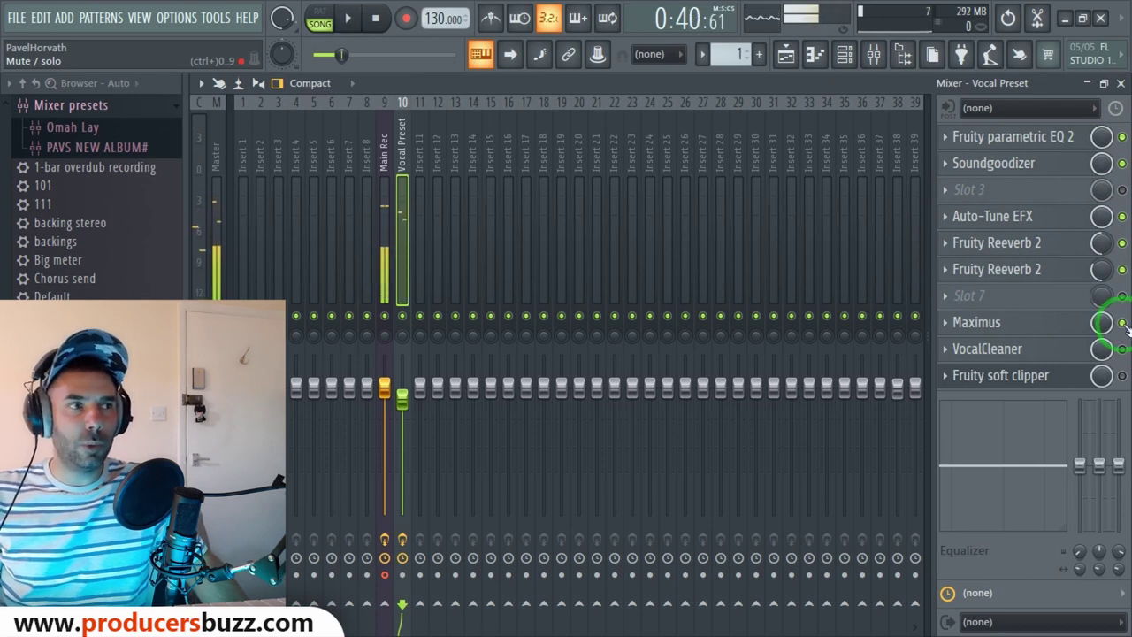
{"action": "left_click", "coordinate": [1122, 323]}
{"action": "key", "text": "space"}
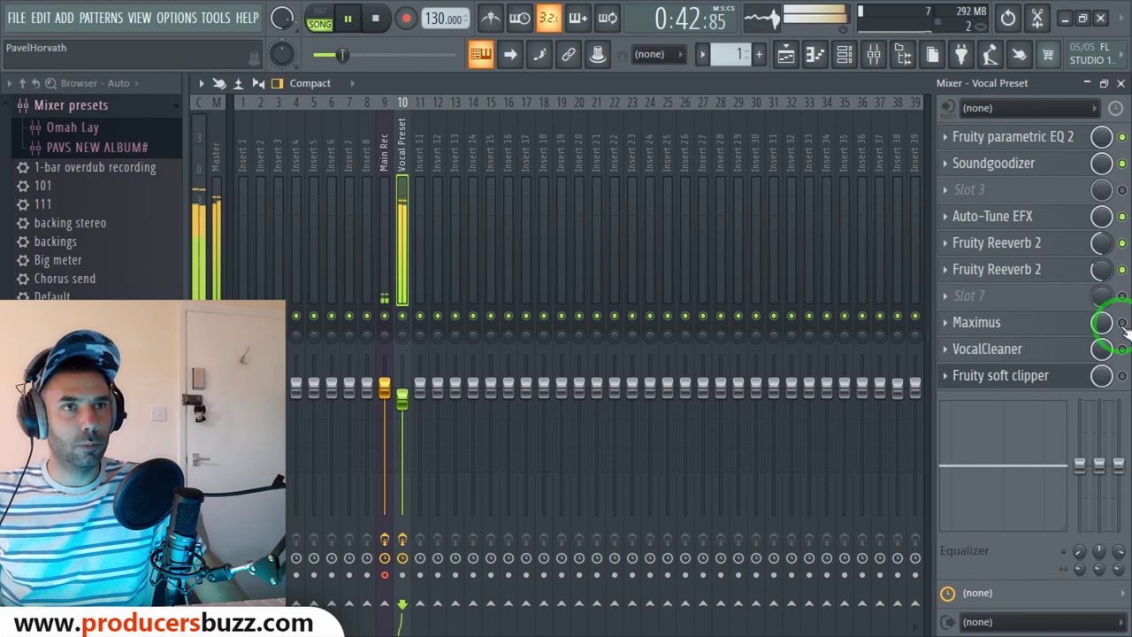
{"action": "key", "text": "space"}
{"action": "left_click", "coordinate": [1122, 322]}
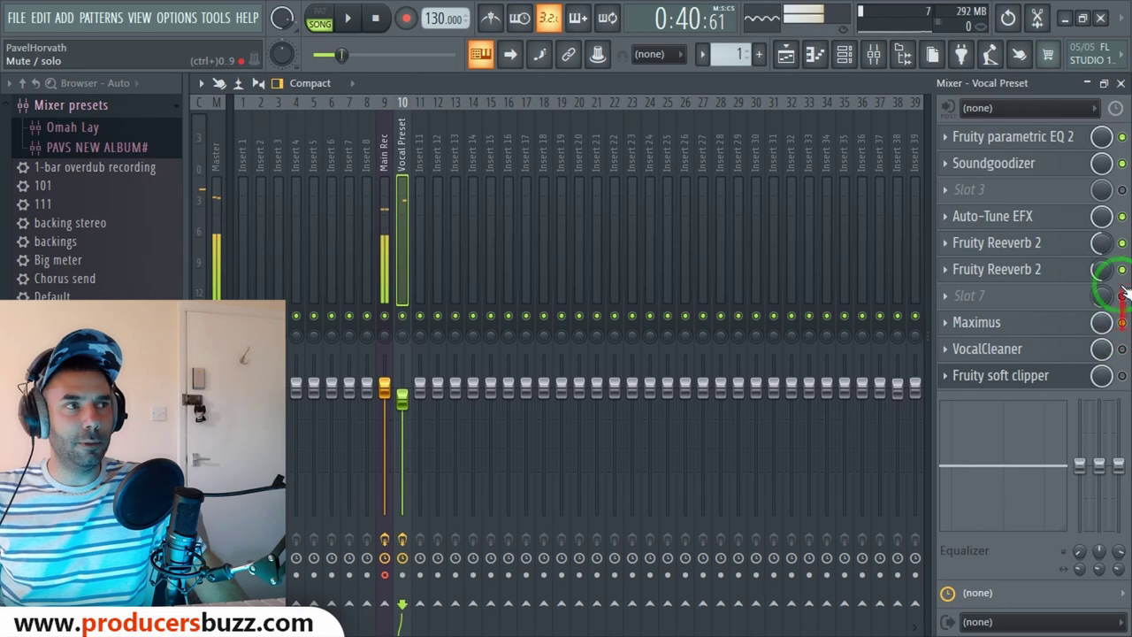
{"action": "left_click", "coordinate": [1088, 83]}
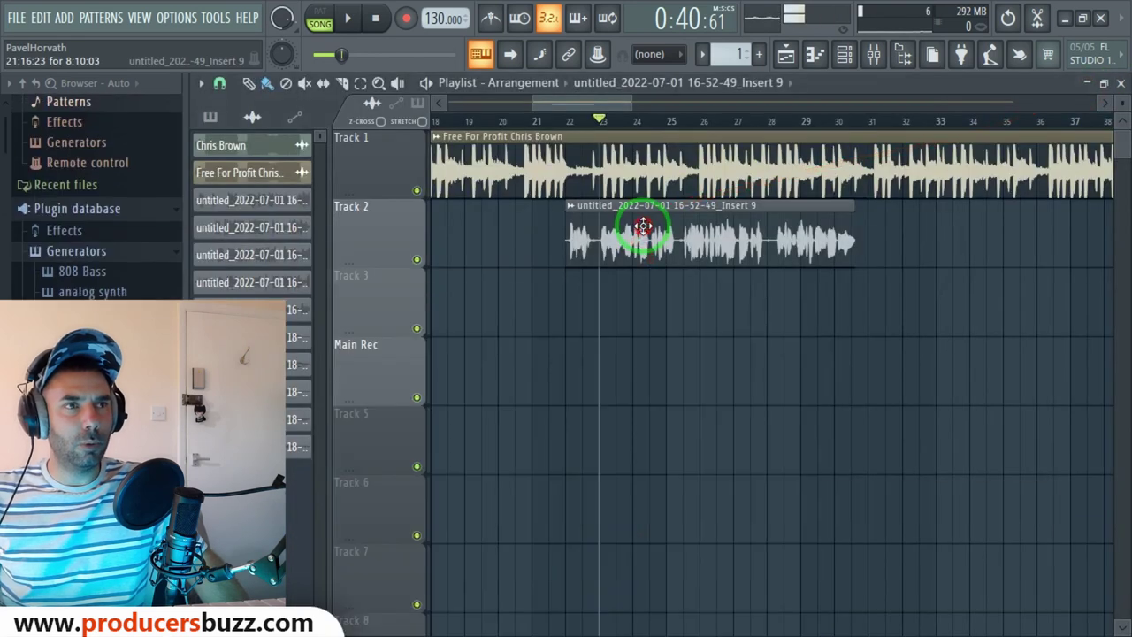
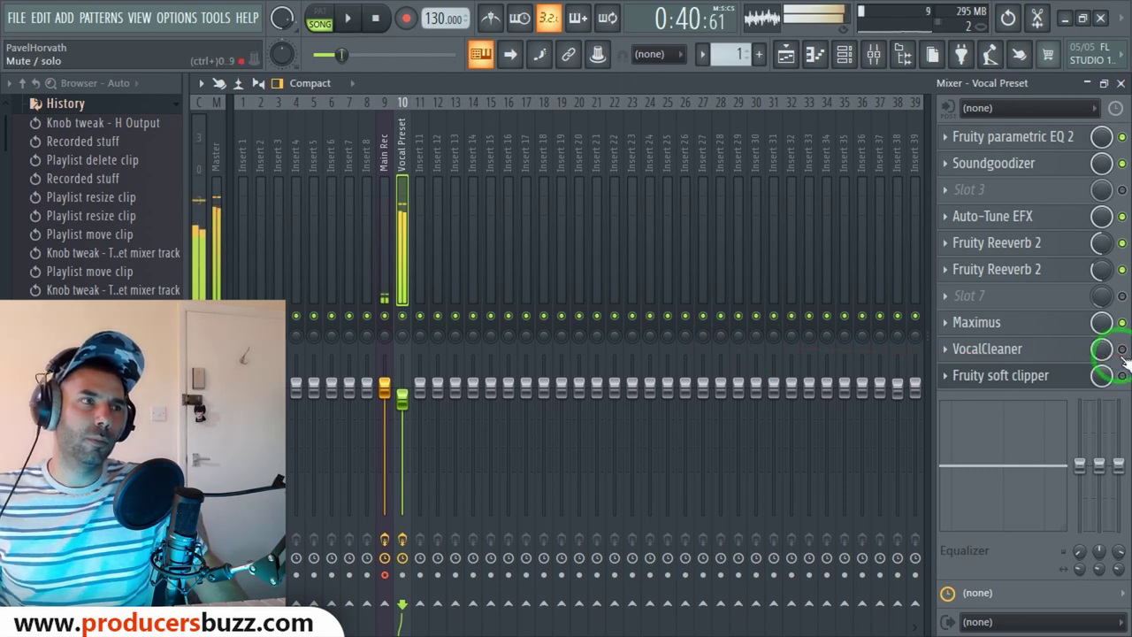
Step: Enable VocalCleaner on the Vocal Preset track and play the vocal through it
{"action": "key", "text": "space"}
{"action": "left_click", "coordinate": [1090, 361]}
{"action": "left_click", "coordinate": [1036, 354]}
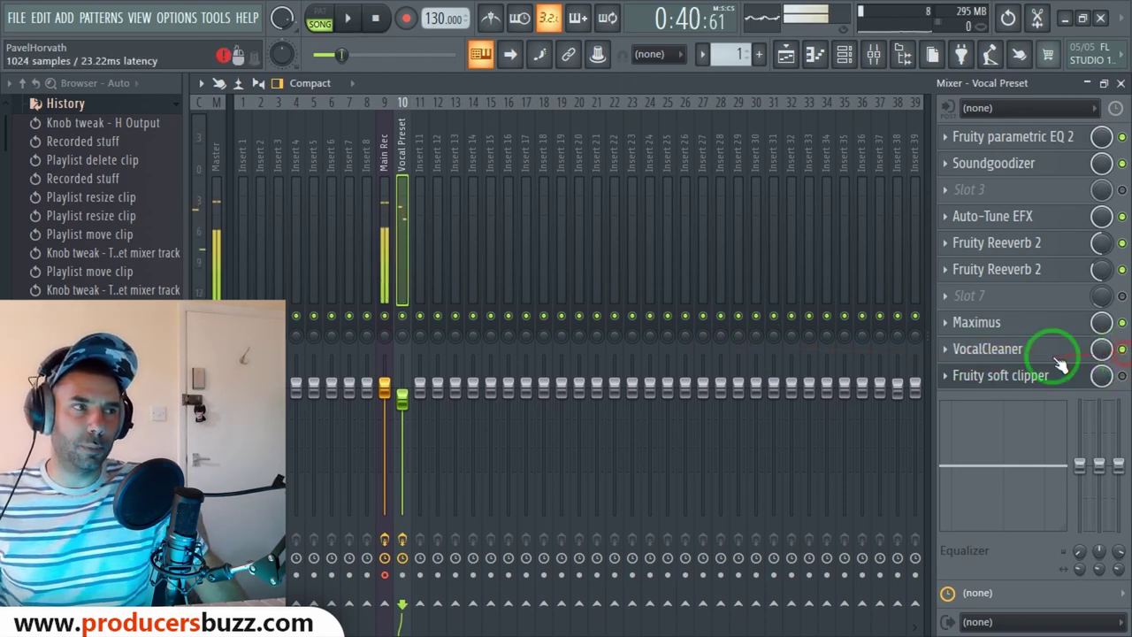
{"action": "key", "text": "space"}
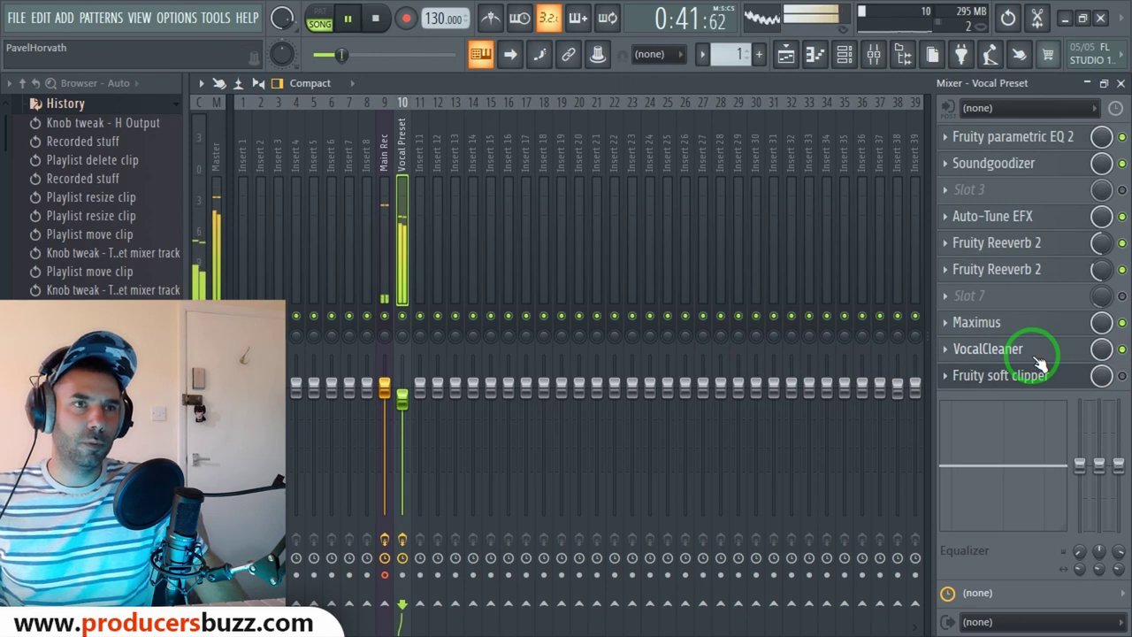
Step: Open VocalCleaner, stop playback and reposition the plugin window so all its controls are in view
{"action": "left_click", "coordinate": [1036, 363]}
{"action": "key", "text": "space"}
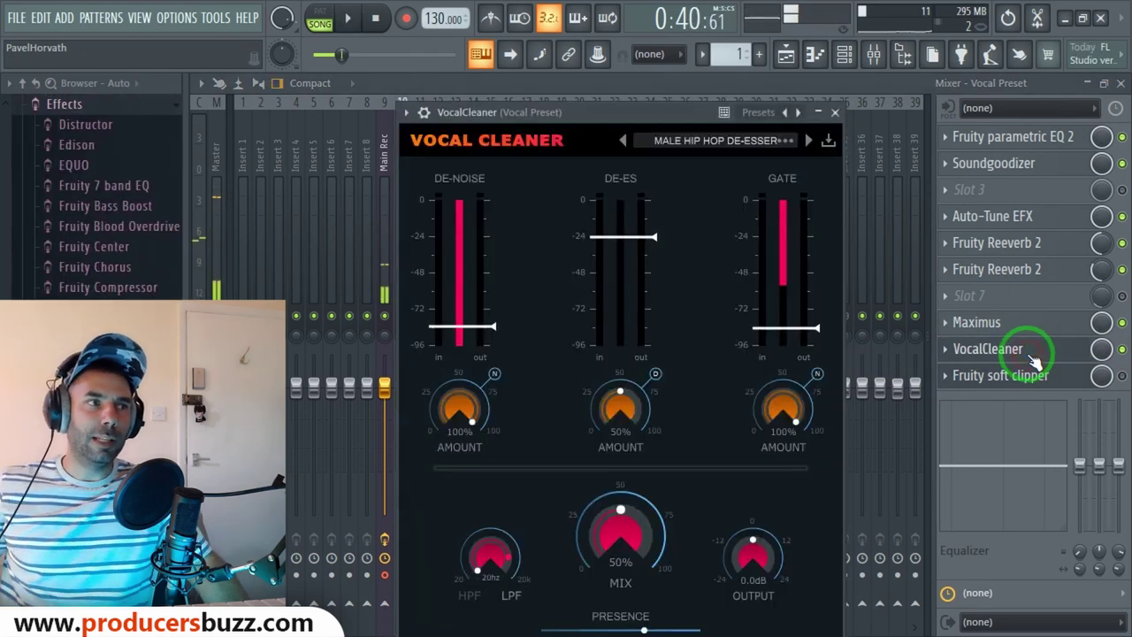
{"action": "left_click_drag", "start_coordinate": [613, 106], "coordinate": [615, 71]}
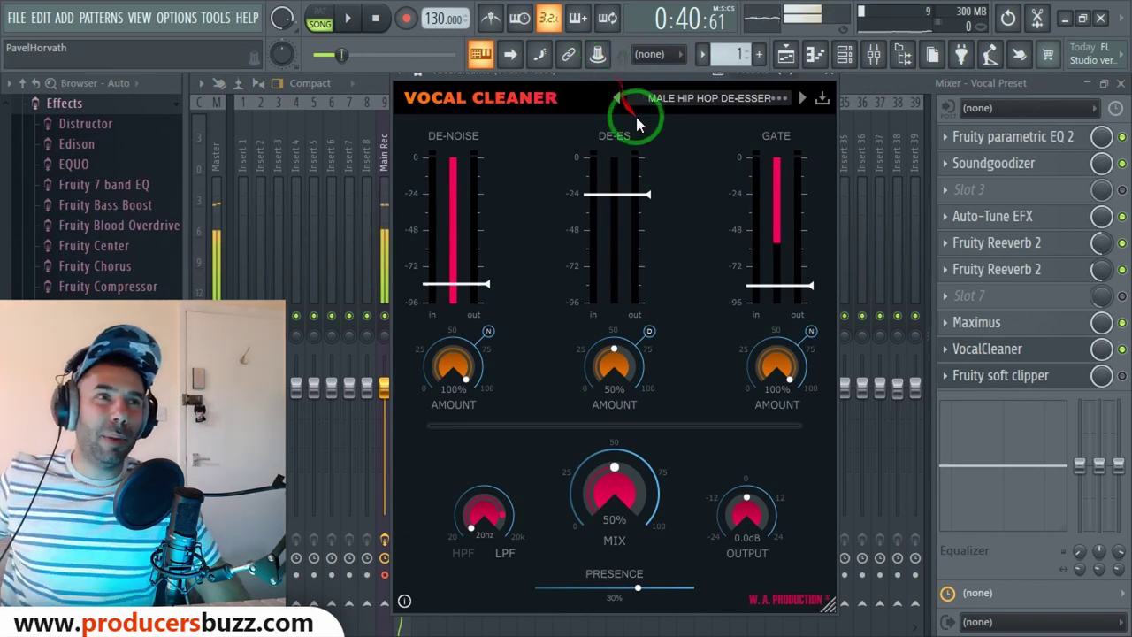
Step: Select the Male Hip Hop De-Esser preset in VocalCleaner, keep the mix at 50% and set the output to 1.0 dB
{"action": "left_click", "coordinate": [704, 110]}
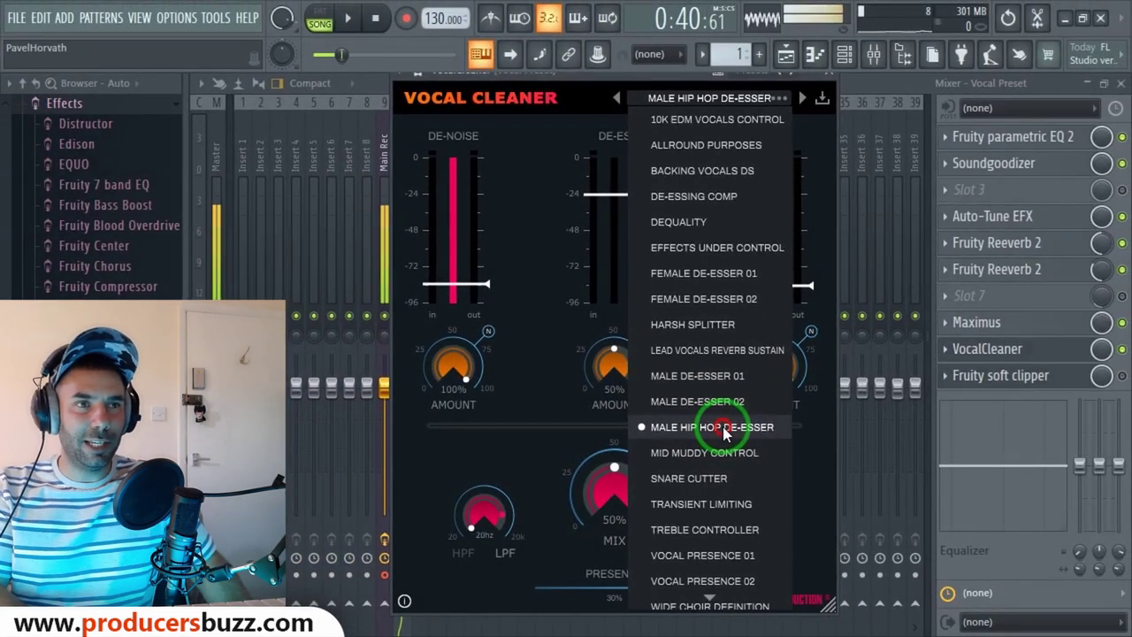
{"action": "left_click", "coordinate": [724, 428]}
{"action": "left_click", "coordinate": [615, 473]}
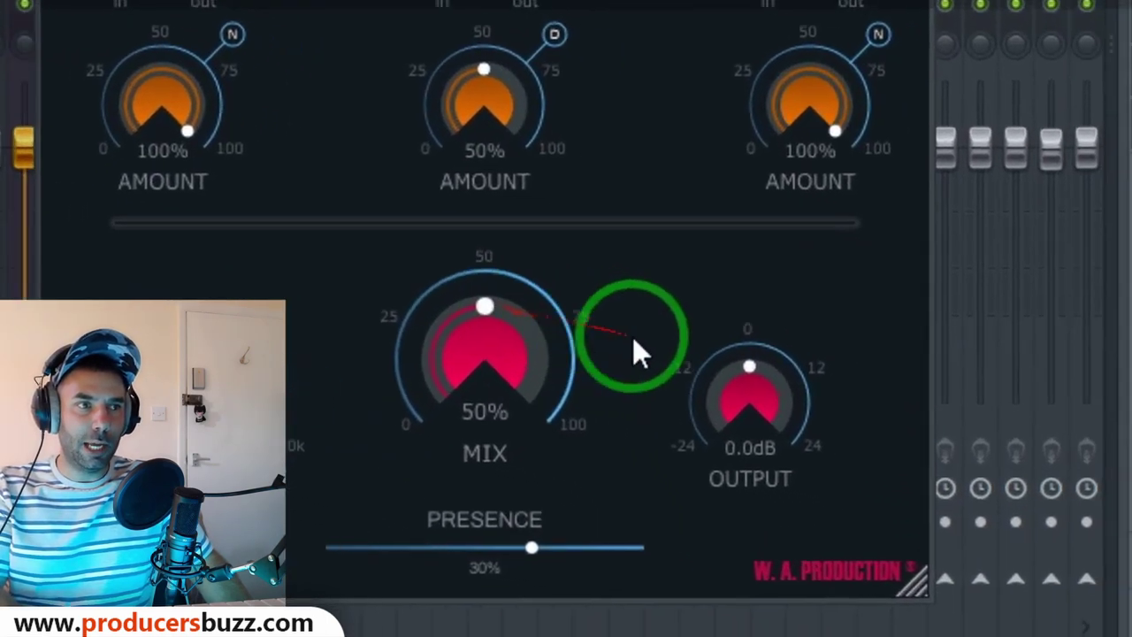
{"action": "left_click", "coordinate": [749, 501]}
{"action": "left_click_drag", "start_coordinate": [600, 369], "coordinate": [568, 364]}
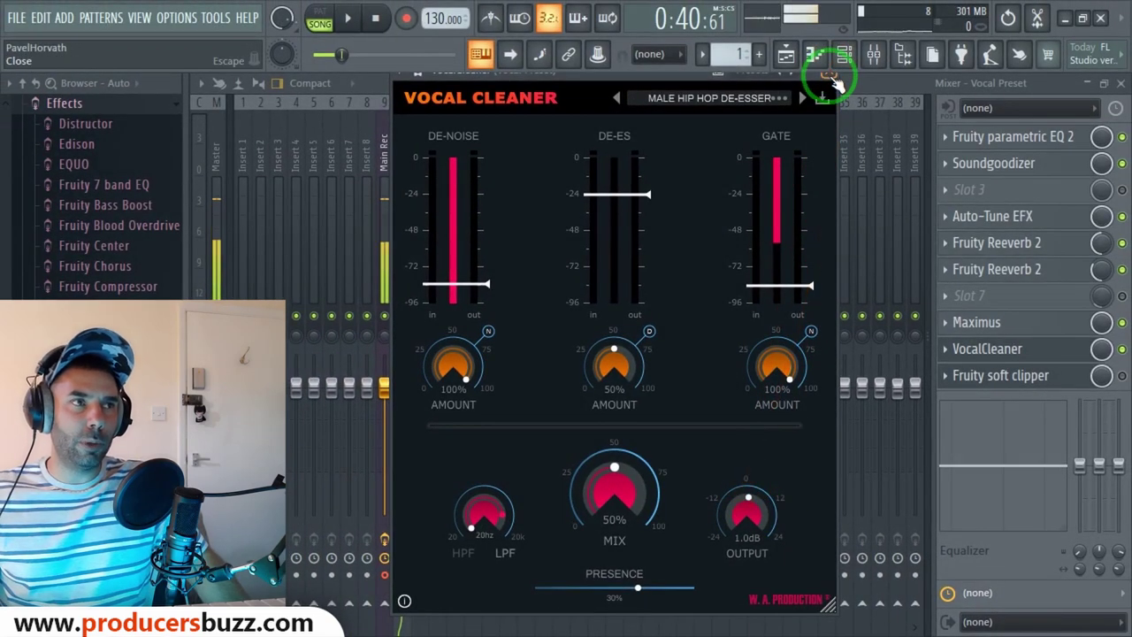
Step: Close VocalCleaner, set the Vocal Preset track's fader to 89% (-2.4 dB) and play the vocal through the chain
{"action": "left_click", "coordinate": [833, 78]}
{"action": "left_click_drag", "start_coordinate": [403, 387], "coordinate": [404, 390]}
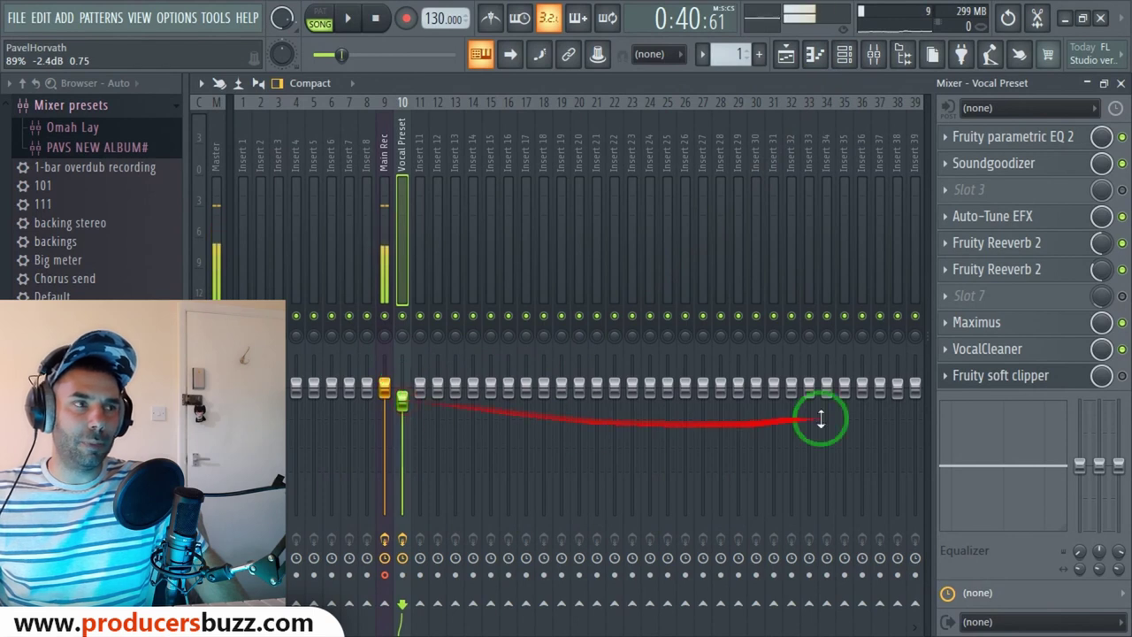
{"action": "key", "text": "space"}
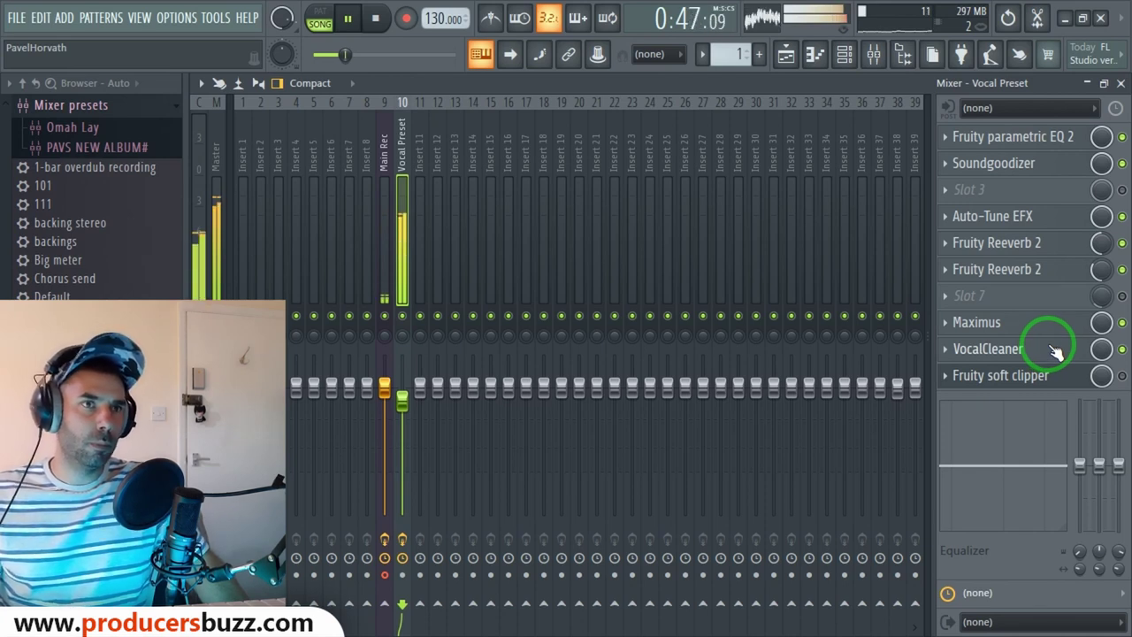
Step: Reopen VocalCleaner, look through its preset list without changing the preset, and close the plugin
{"action": "left_click", "coordinate": [1055, 351]}
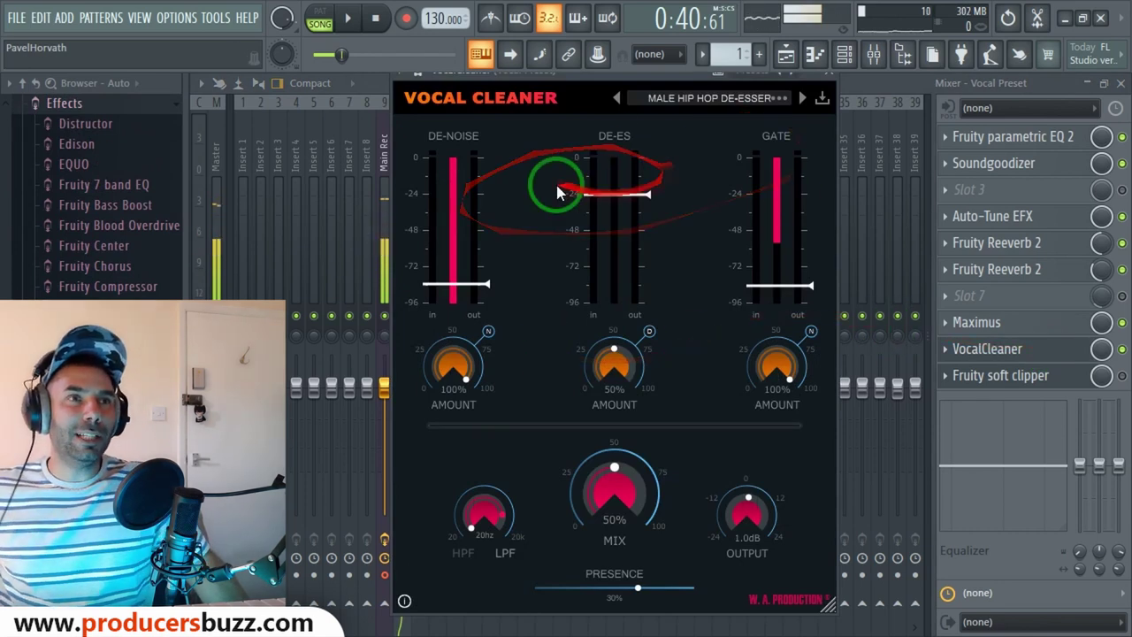
{"action": "left_click", "coordinate": [697, 99]}
{"action": "scroll", "coordinate": [699, 504], "scroll_direction": "down", "scroll_amount": 1}
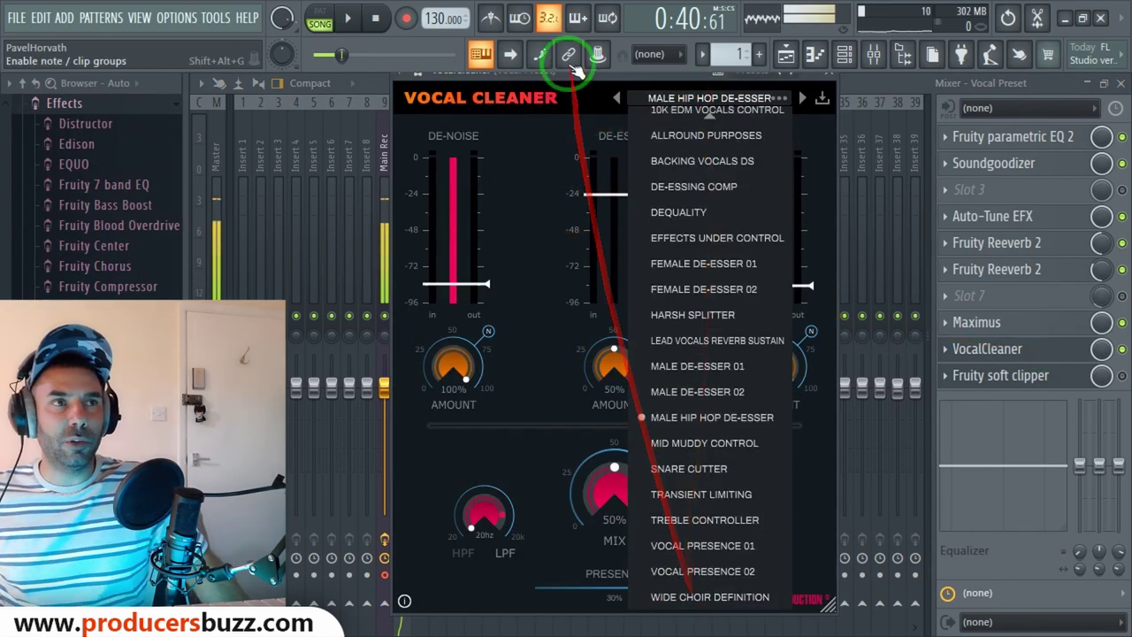
{"action": "left_click", "coordinate": [518, 458]}
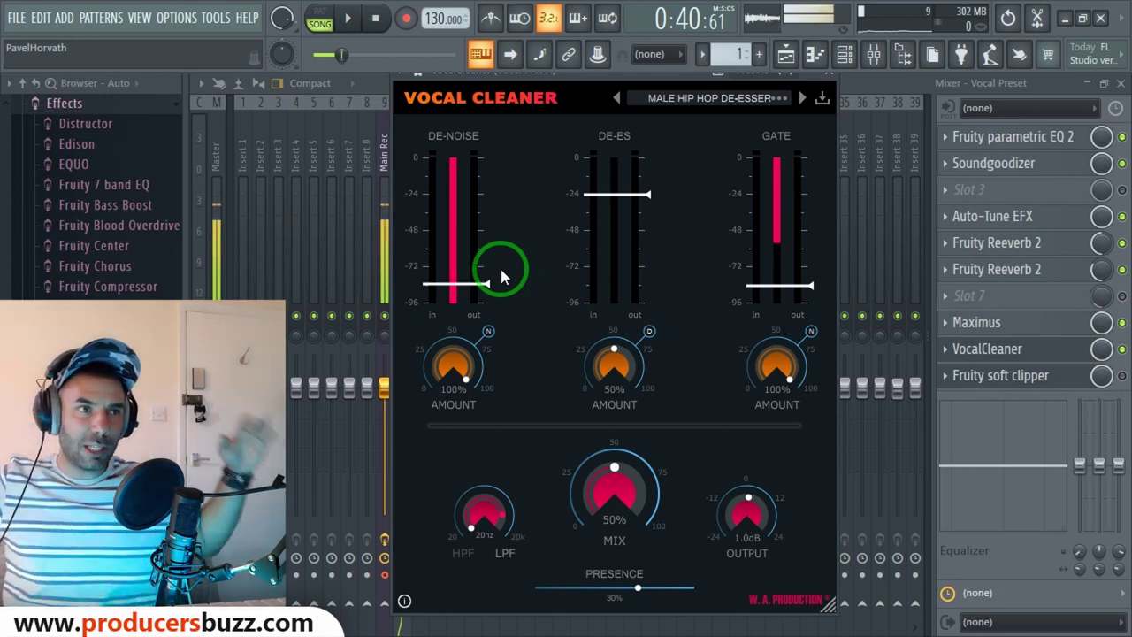
{"action": "left_click", "coordinate": [831, 78]}
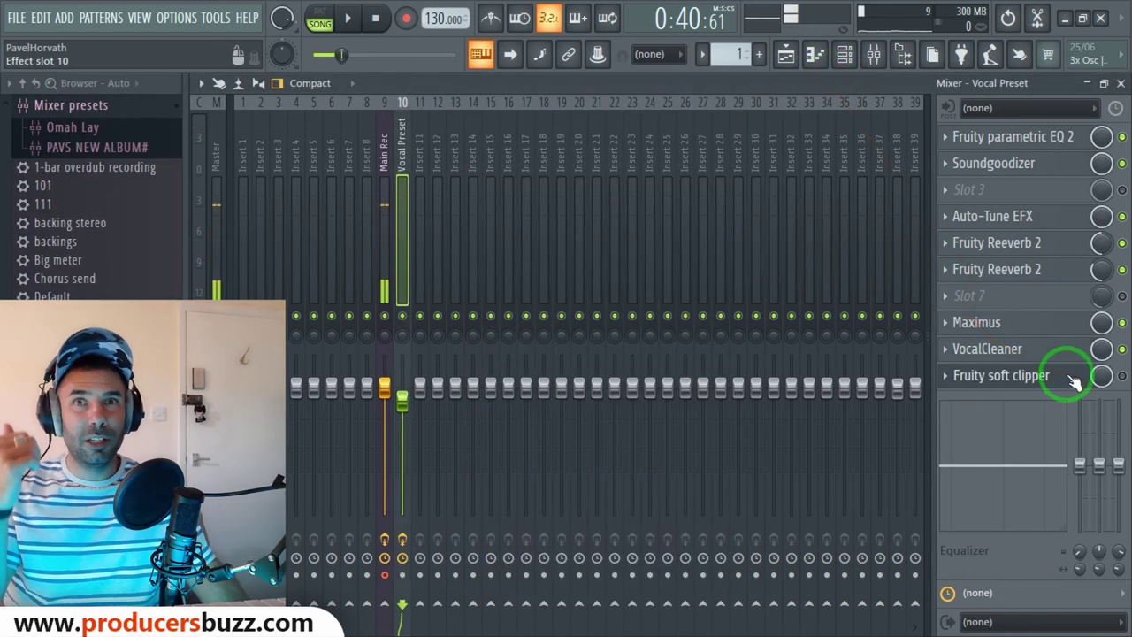
Step: Enable Fruity soft clipper on the Vocal Preset track, and briefly recheck the VocalCleaner settings
{"action": "left_click", "coordinate": [1026, 376]}
{"action": "left_click", "coordinate": [589, 325]}
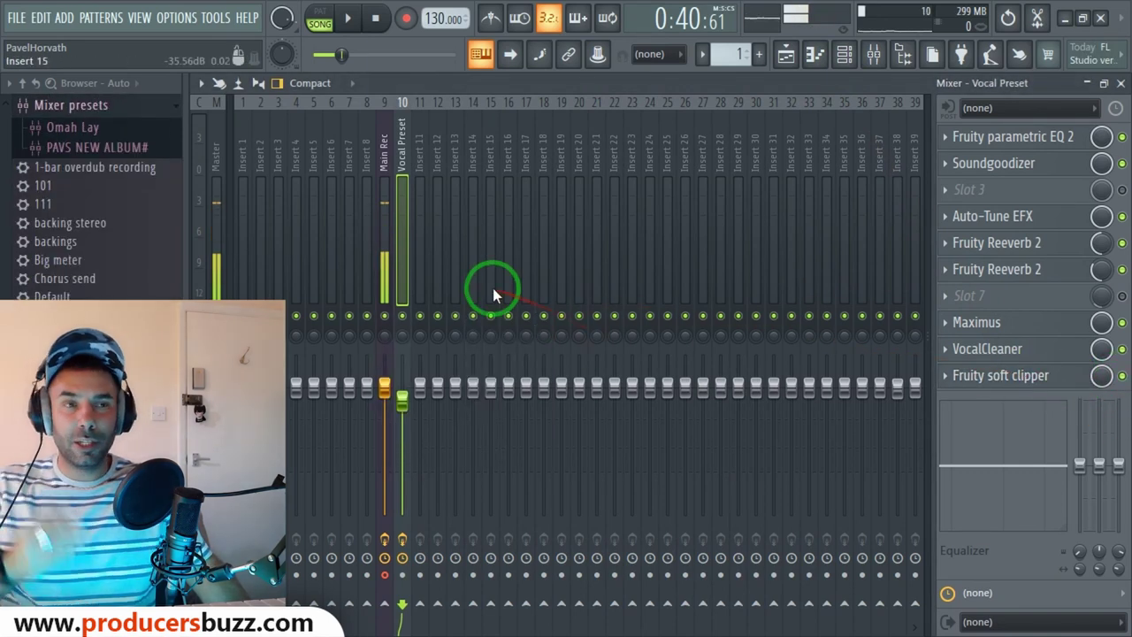
{"action": "left_click", "coordinate": [1050, 352]}
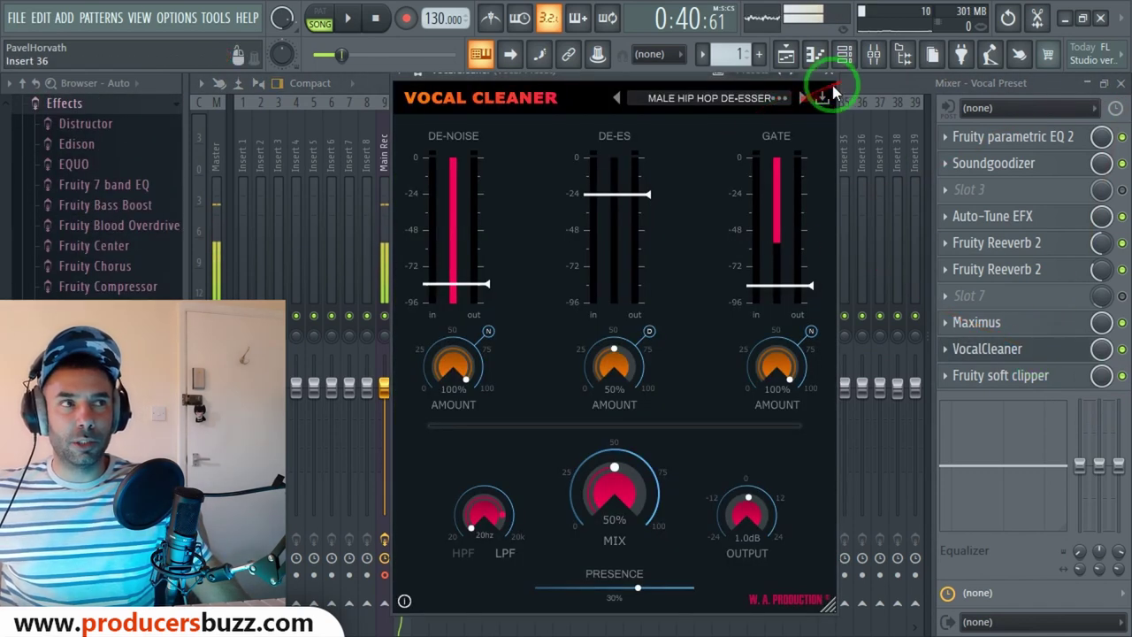
{"action": "left_click", "coordinate": [831, 78]}
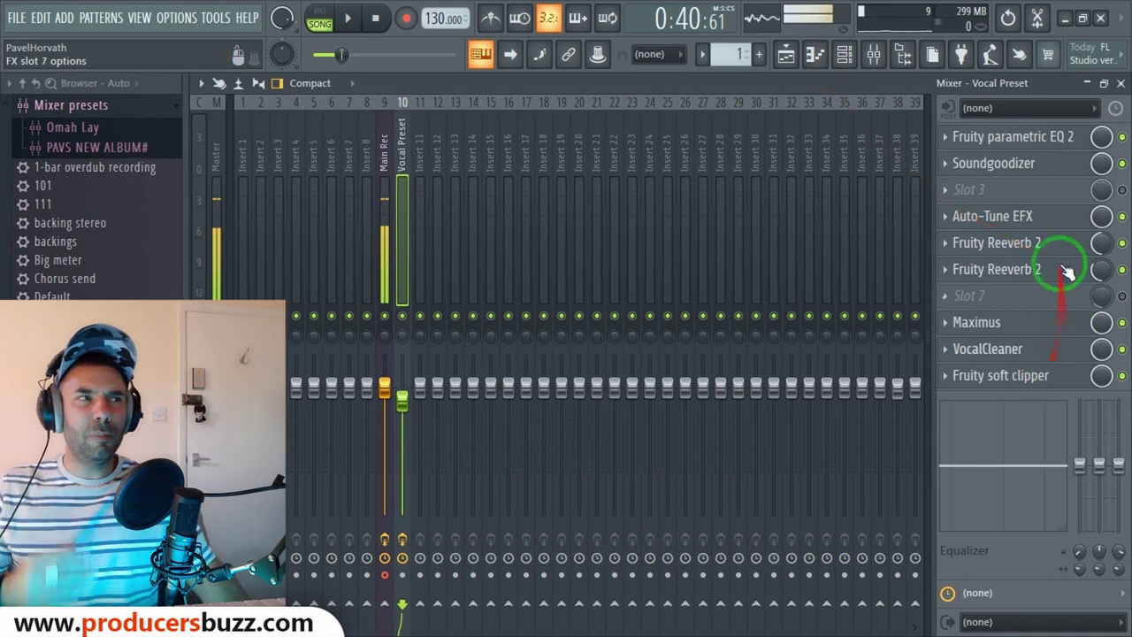
Step: Close the Mixer, zoom the Playlist in on the Track 2 vocal clip and play it through with the full chain before stopping
{"action": "left_click", "coordinate": [1122, 84]}
{"action": "left_click", "coordinate": [575, 112]}
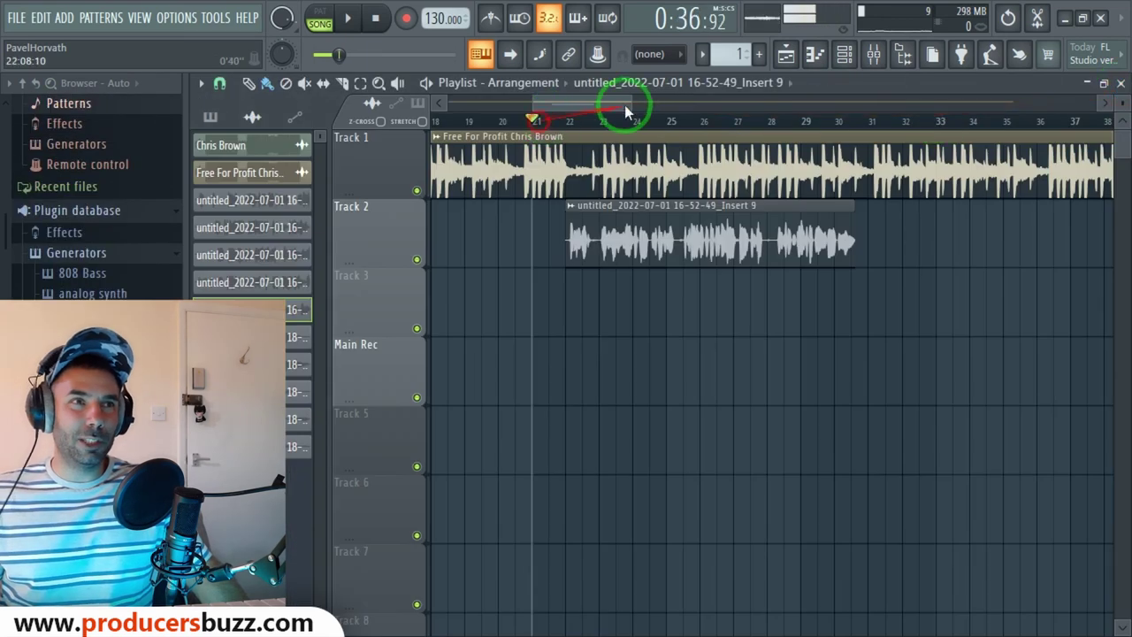
{"action": "left_click_drag", "start_coordinate": [621, 104], "coordinate": [598, 148]}
{"action": "key", "text": "space"}
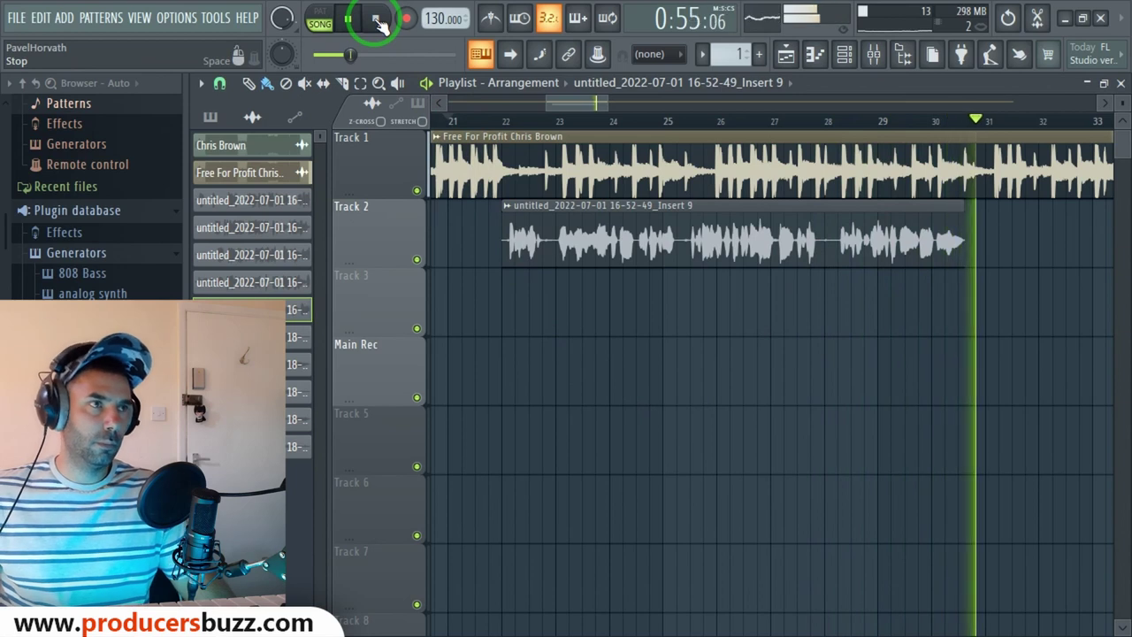
{"action": "left_click", "coordinate": [377, 21]}
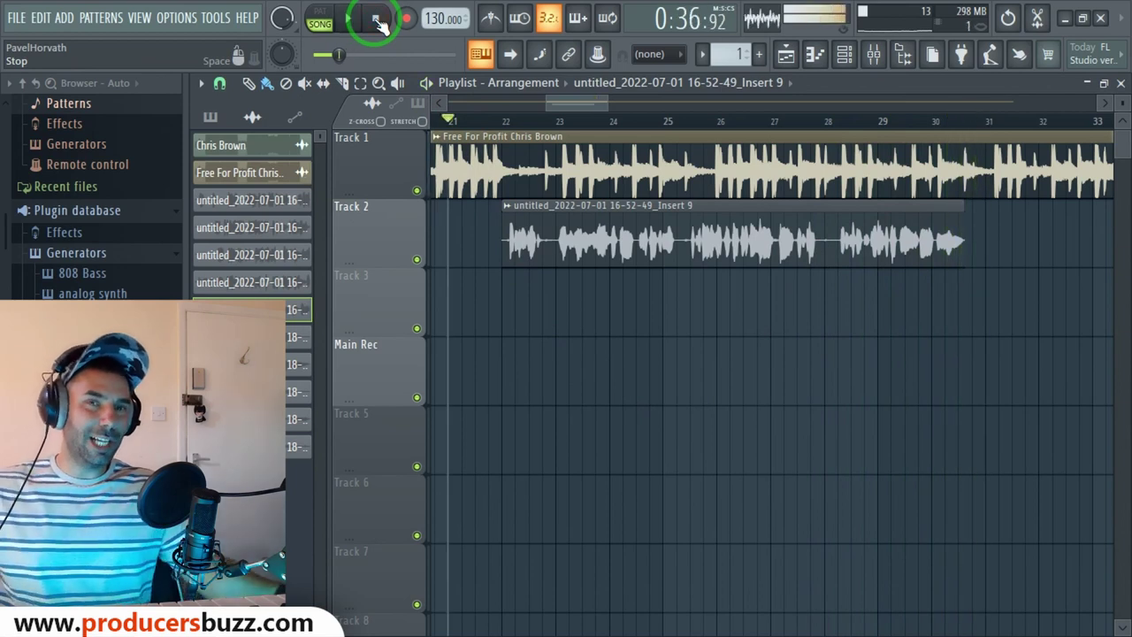